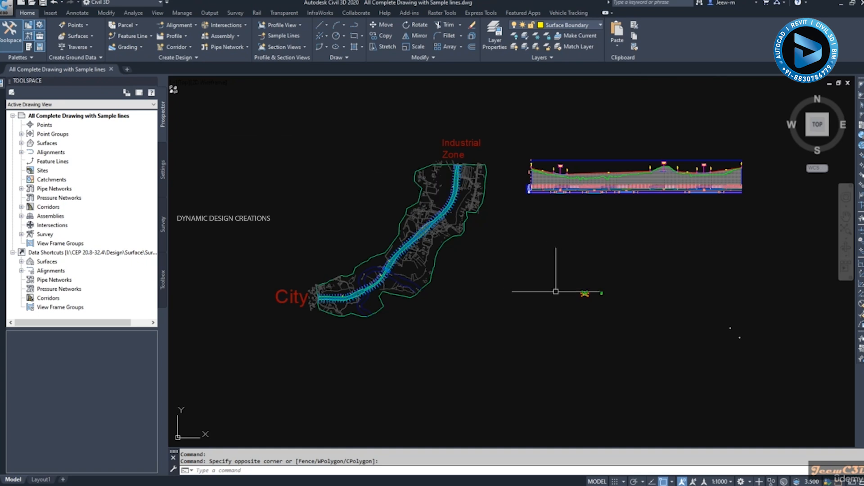
# - Open the template Plan Production template A3 (1-2000).dwt from the Plan Production template folder
pyautogui.moveTo(531, 289); pyautogui.dragTo(521, 276, button='middle')
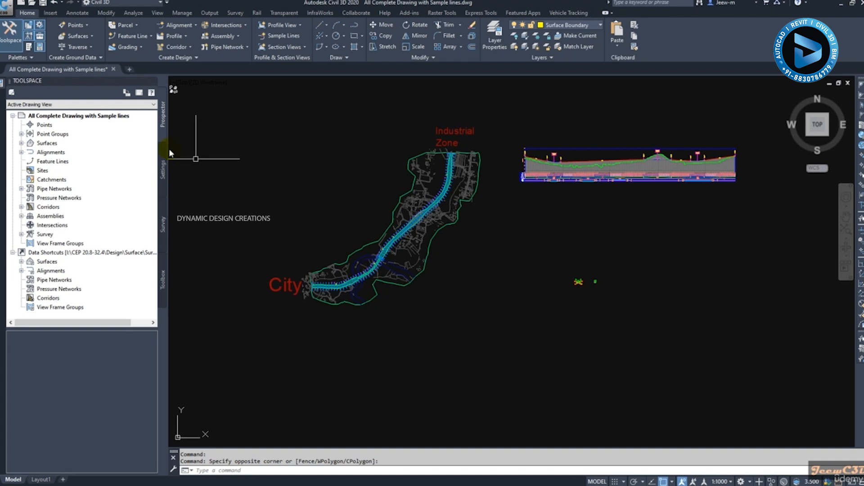
pyautogui.click(6, 7)
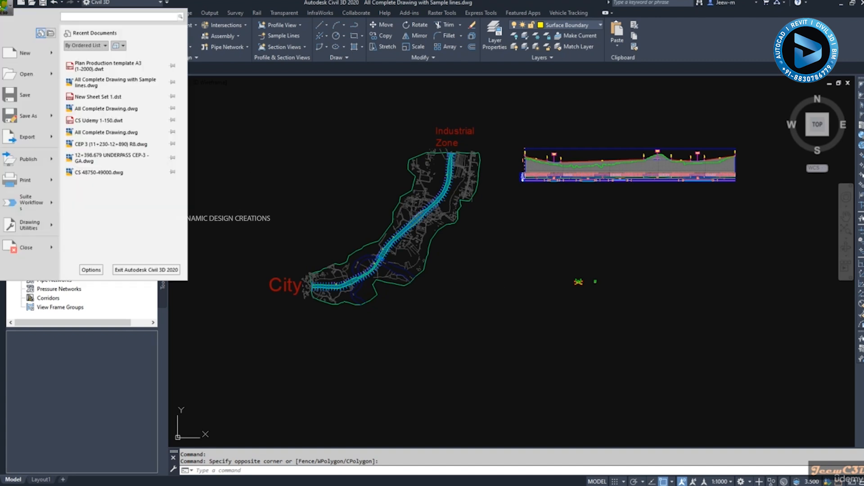
pyautogui.click(26, 75)
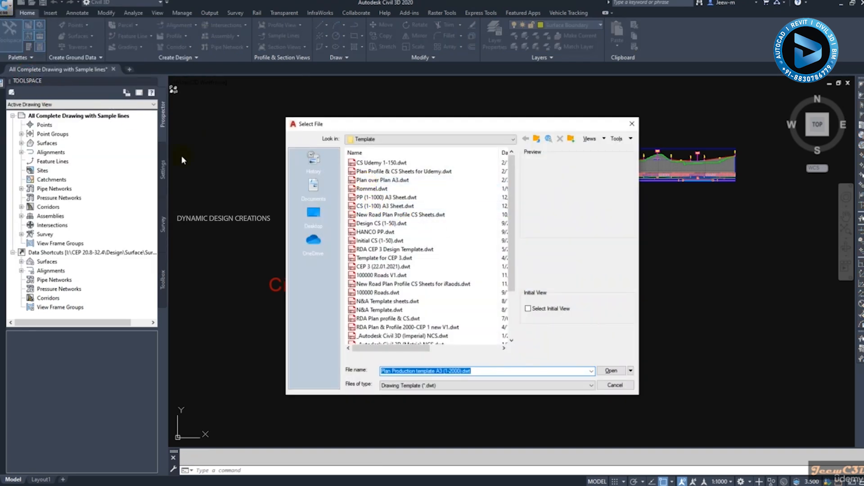
pyautogui.click(419, 385)
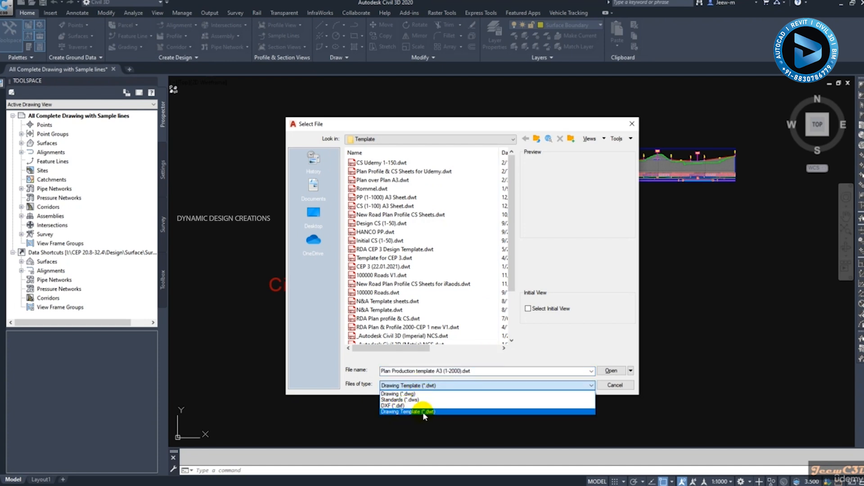
pyautogui.click(408, 411)
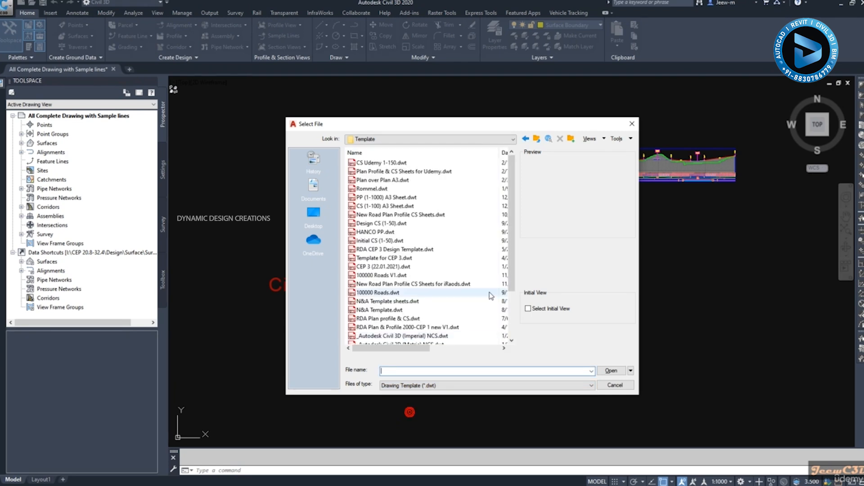
pyautogui.moveTo(507, 265); pyautogui.dragTo(507, 317)
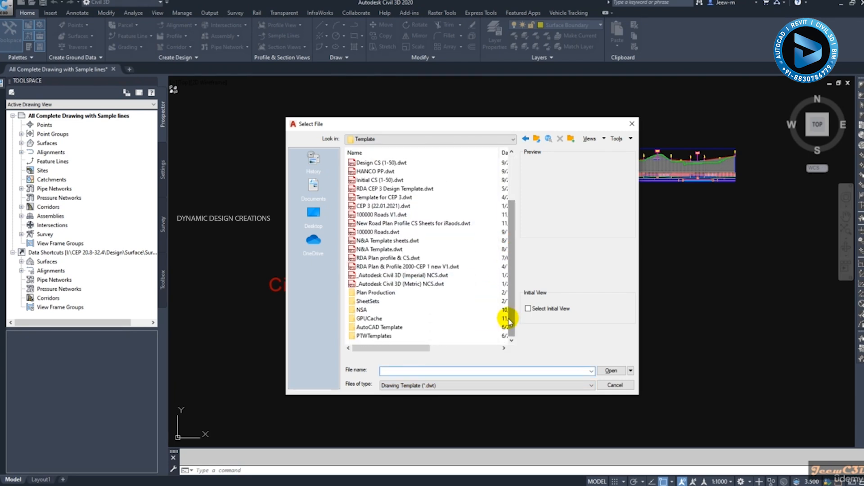
pyautogui.doubleClick(393, 294)
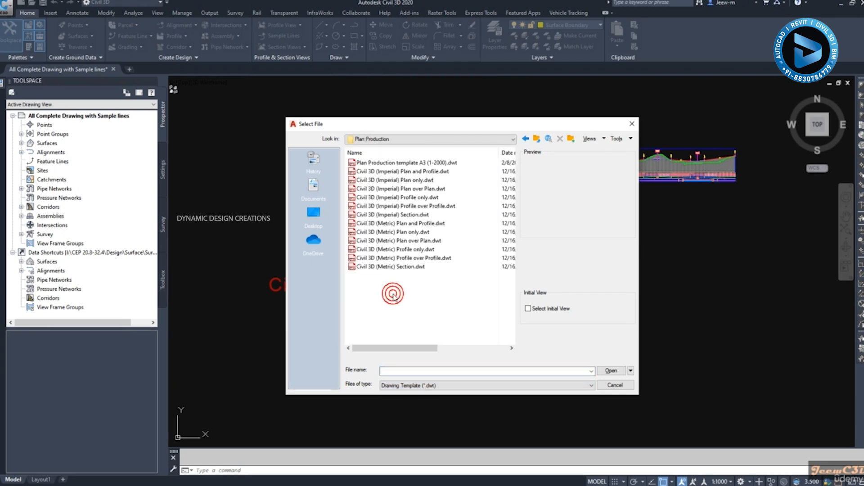
pyautogui.click(412, 163)
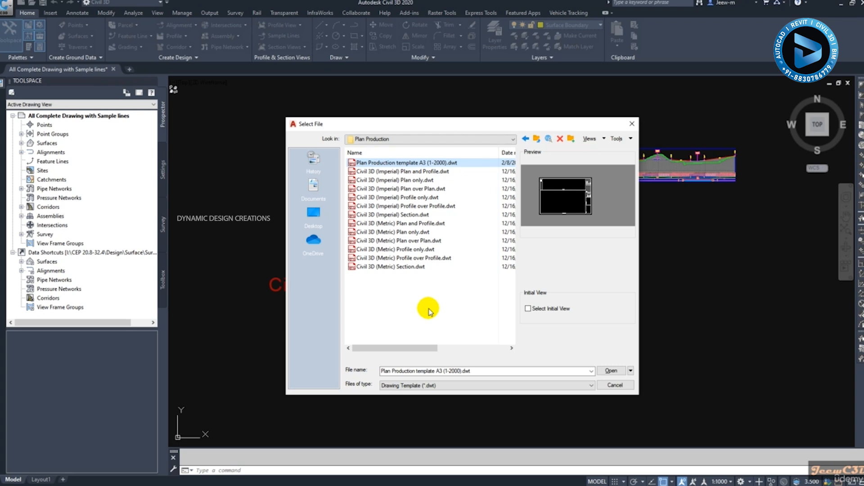
pyautogui.click(610, 371)
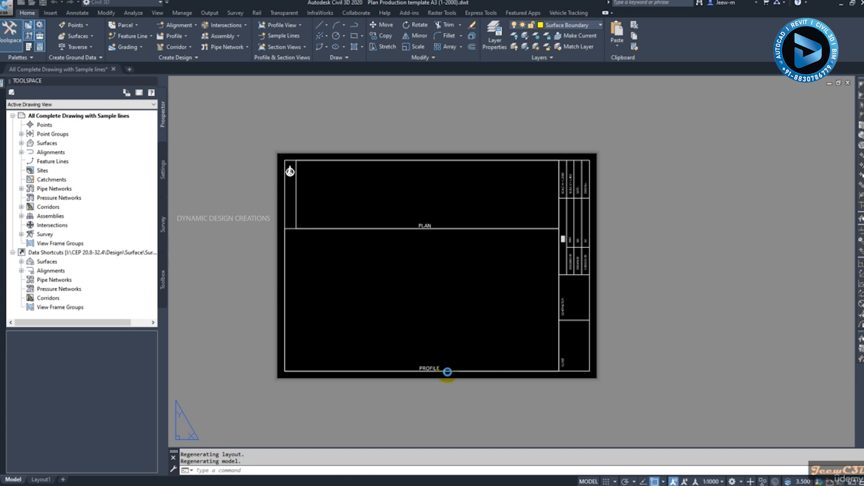
pyautogui.doubleClick(448, 371)
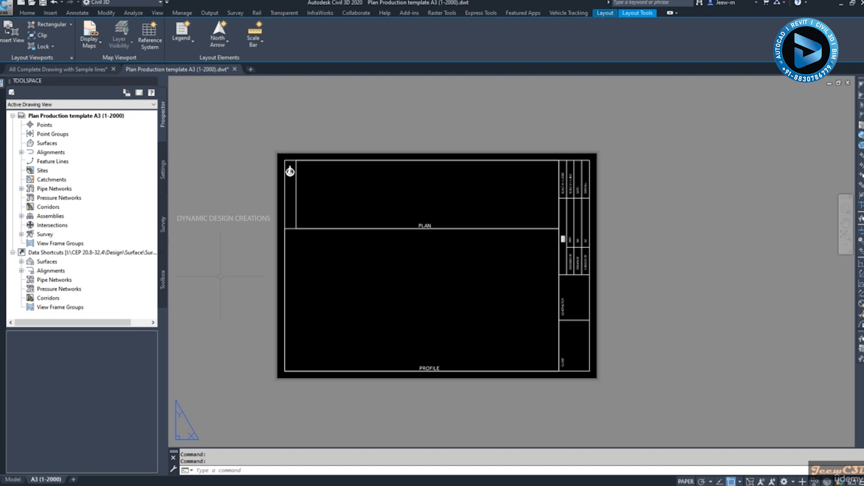
# - Save the template as Section View A3 Sheets in the Plan Production folder, keeping the default metric template options
pyautogui.click(6, 7)
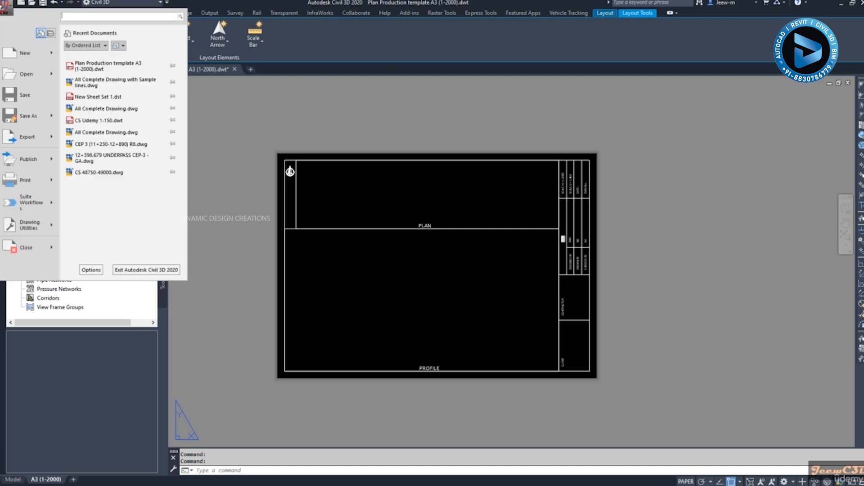
pyautogui.click(26, 113)
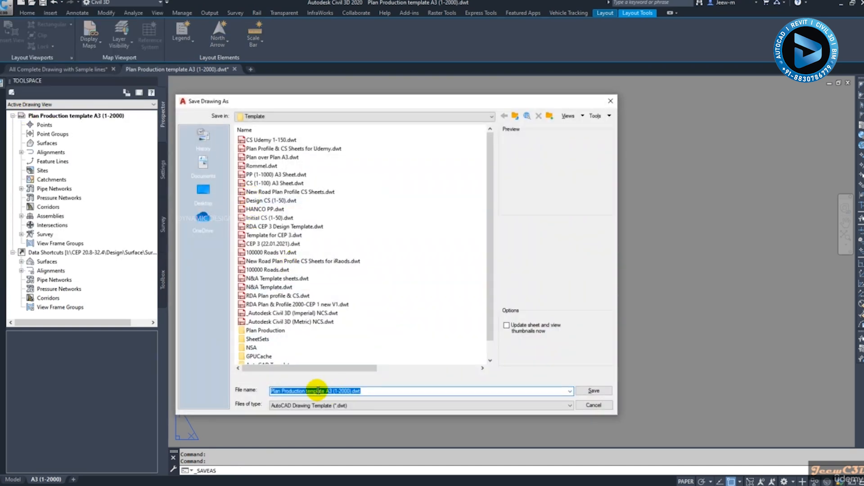
pyautogui.write('Se')
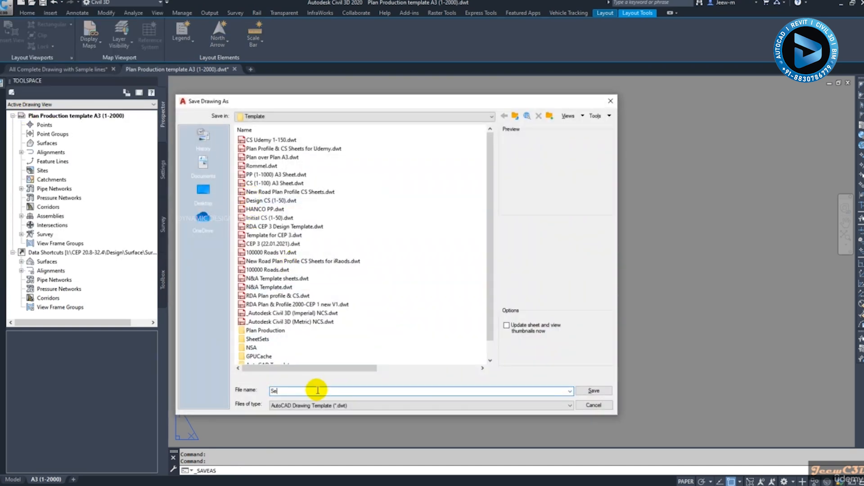
pyautogui.doubleClick(279, 330)
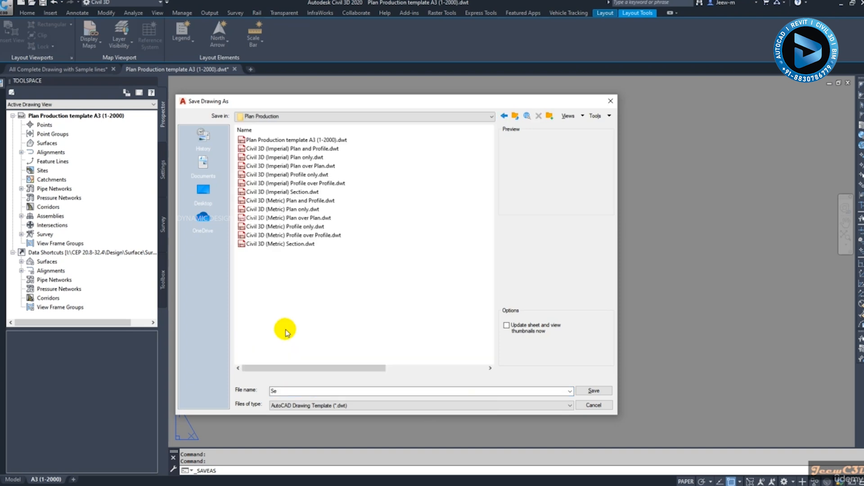
pyautogui.click(280, 391)
pyautogui.write('ction View Sheets')
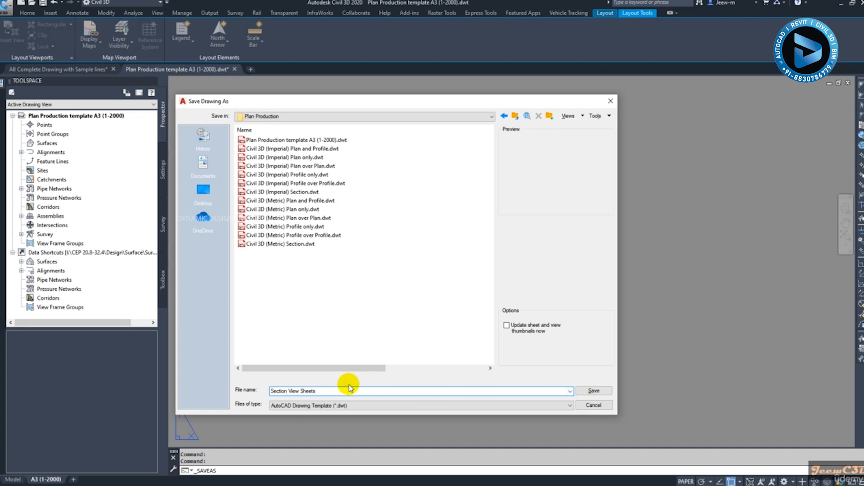
pyautogui.click(299, 391)
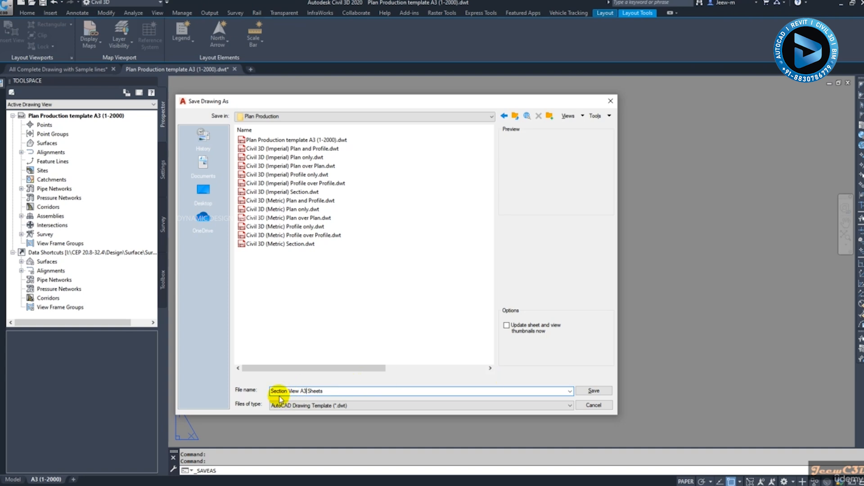
pyautogui.click(305, 394)
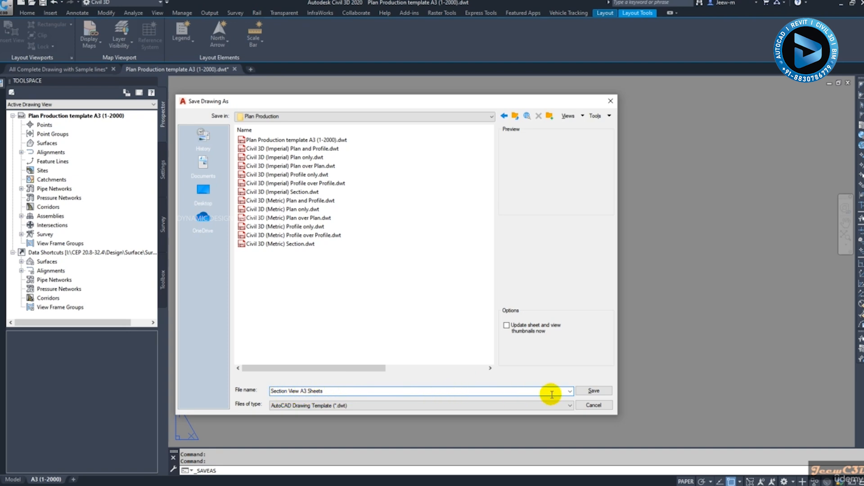
pyautogui.click(592, 391)
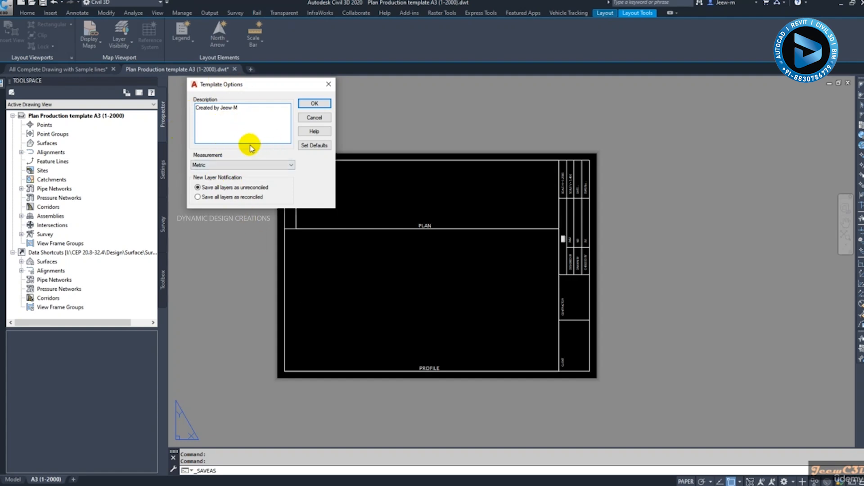
pyautogui.click(307, 103)
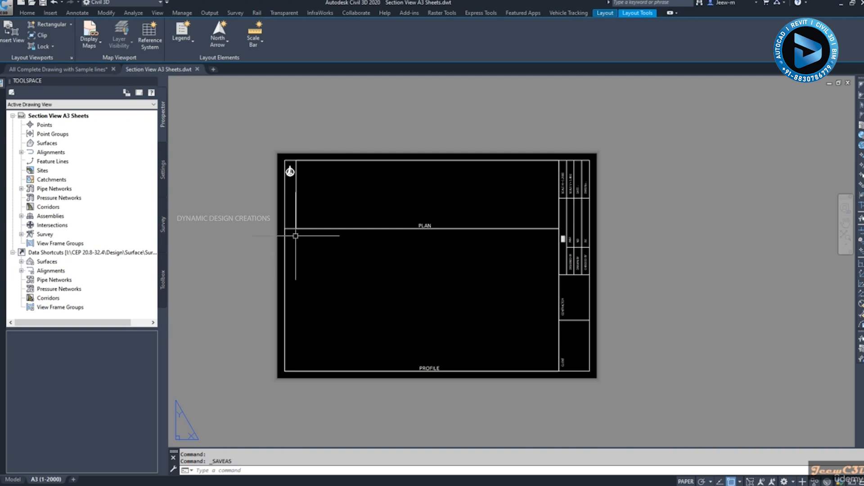
# - Delete the upper plan viewport and the north arrow from the A3 sheet layout
pyautogui.scroll(2, 295, 236)
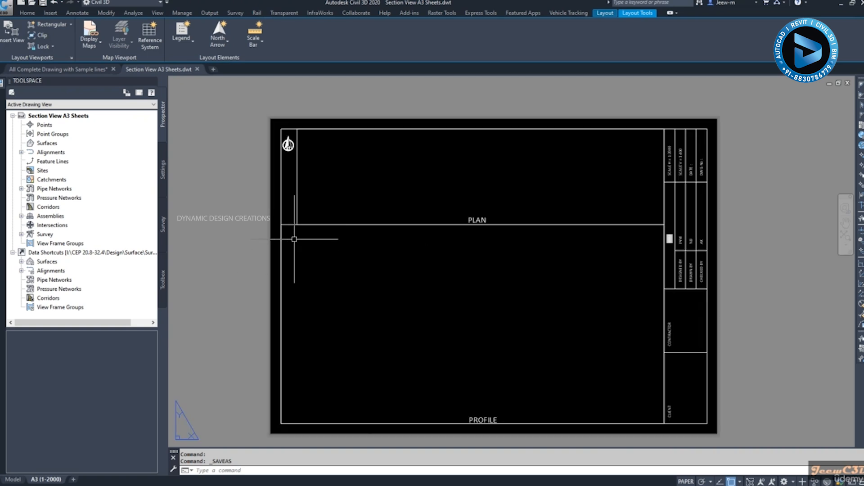
pyautogui.click(298, 207)
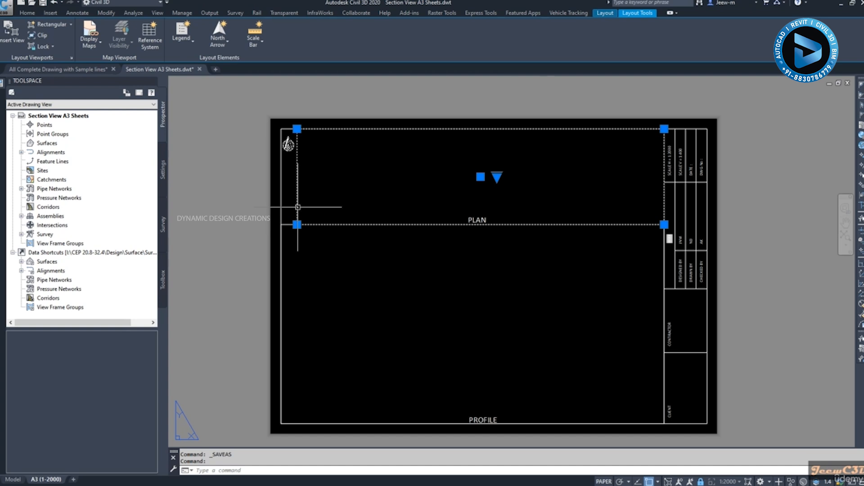
pyautogui.press('Delete')
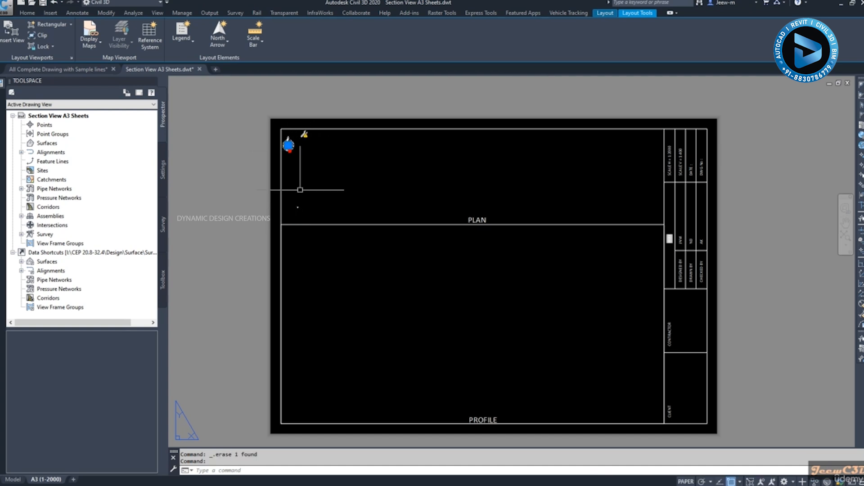
# - Delete the PLAN label above the horizontal dividing line of the sheet
pyautogui.scroll(2, 449, 203)
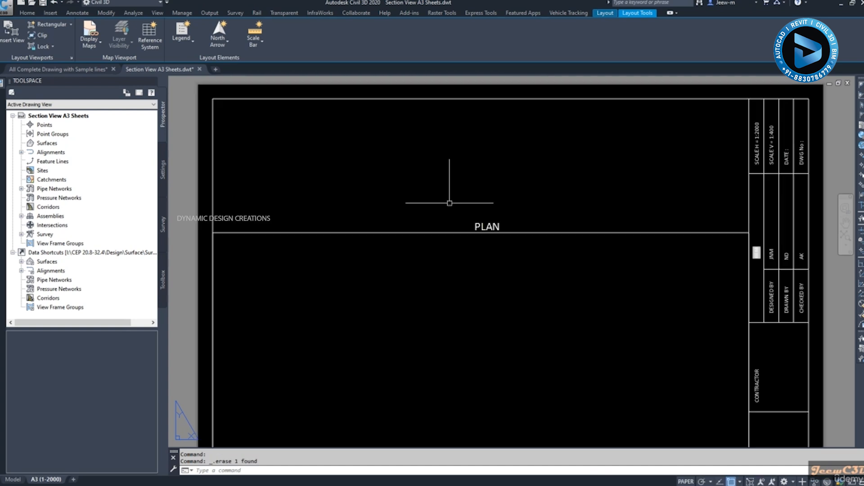
pyautogui.scroll(2, 449, 203)
pyautogui.click(486, 232)
pyautogui.scroll(-2, 486, 232)
pyautogui.moveTo(486, 232); pyautogui.dragTo(464, 241, button='middle')
pyautogui.scroll(-5, 415, 283)
pyautogui.moveTo(421, 295); pyautogui.dragTo(420, 292, button='middle')
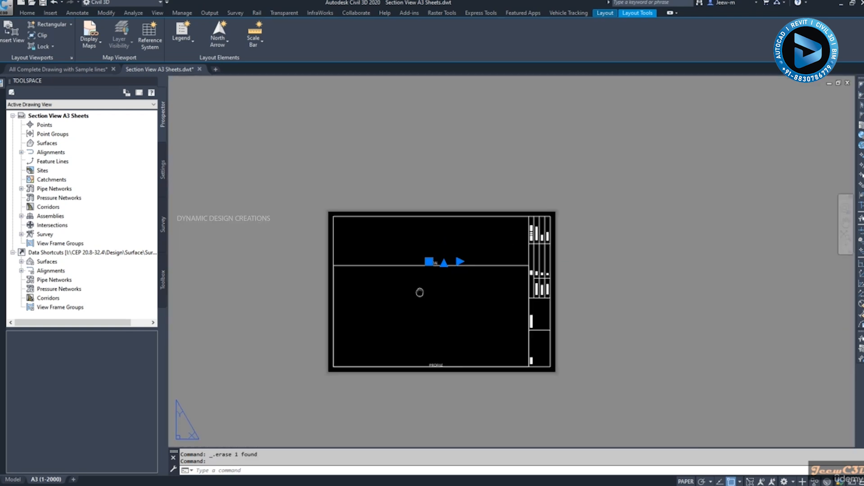
pyautogui.press('Escape')
# - Delete the PROFILE label at the lower edge of the sheet frame
pyautogui.scroll(3, 420, 314)
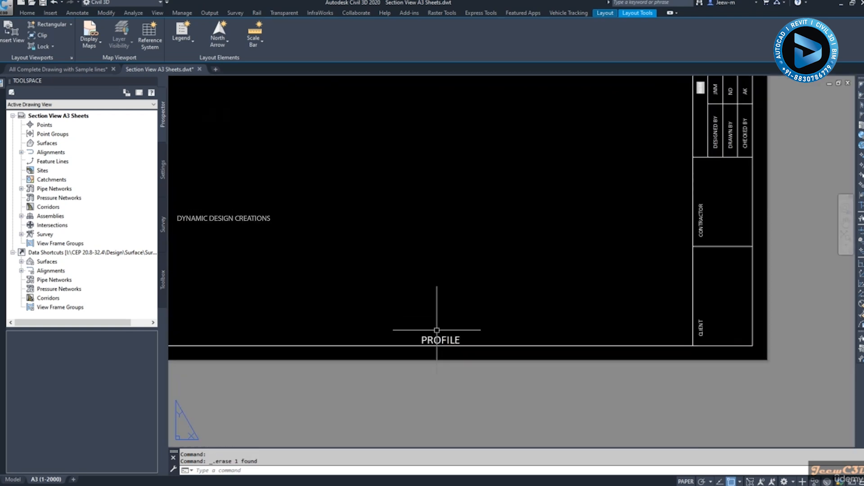
pyautogui.click(438, 340)
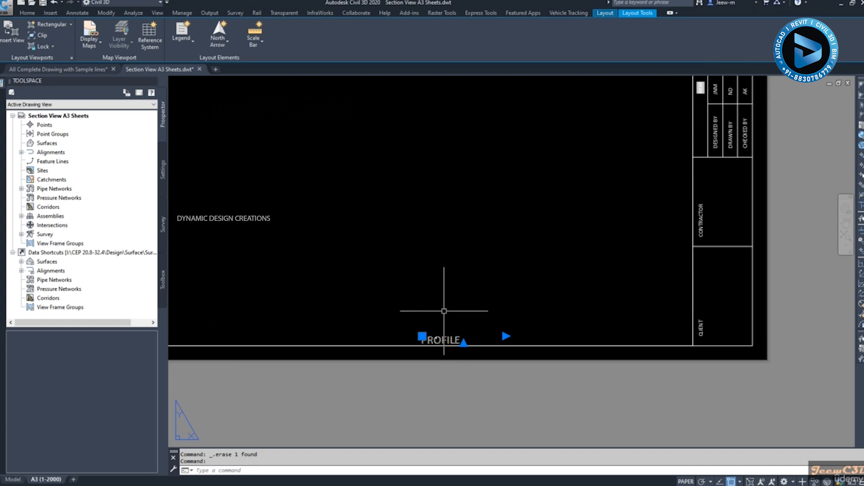
pyautogui.press('Delete')
pyautogui.scroll(-4, 443, 311)
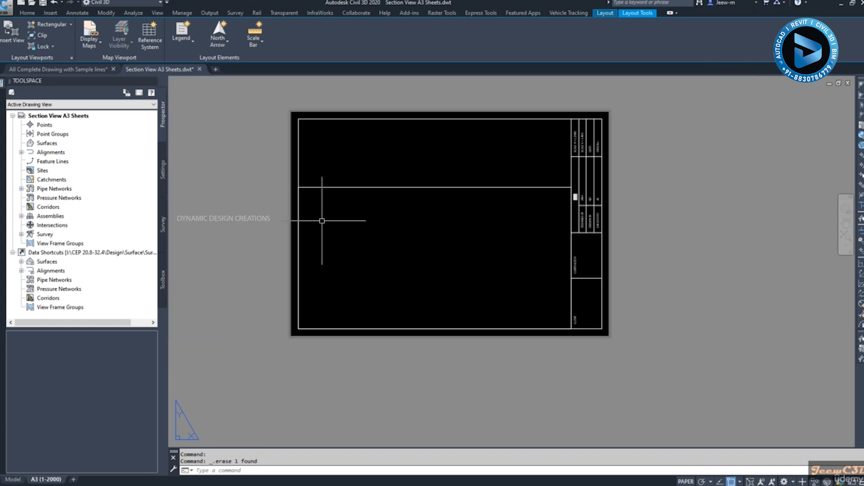
# - Enlarge the remaining profile viewport by stretching its upper-left corner up to just inside the frame's upper-left corner
pyautogui.click(339, 187)
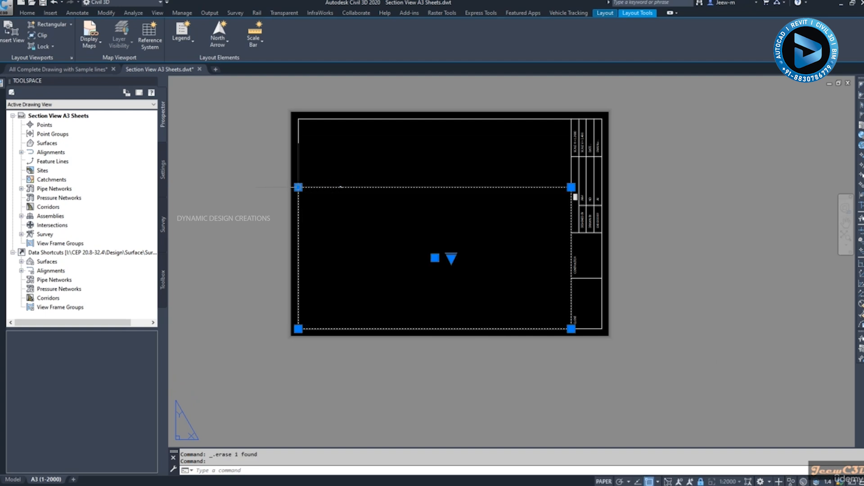
pyautogui.click(298, 187)
pyautogui.scroll(2, 307, 136)
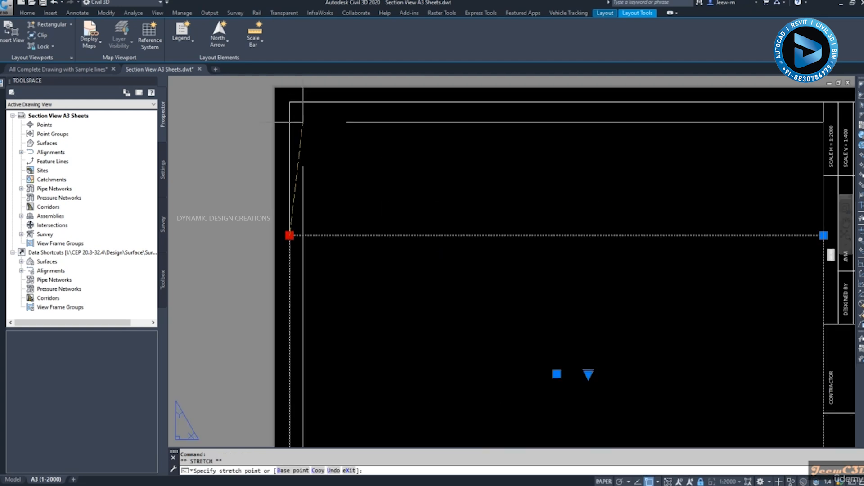
pyautogui.click(303, 122)
pyautogui.scroll(-3, 303, 124)
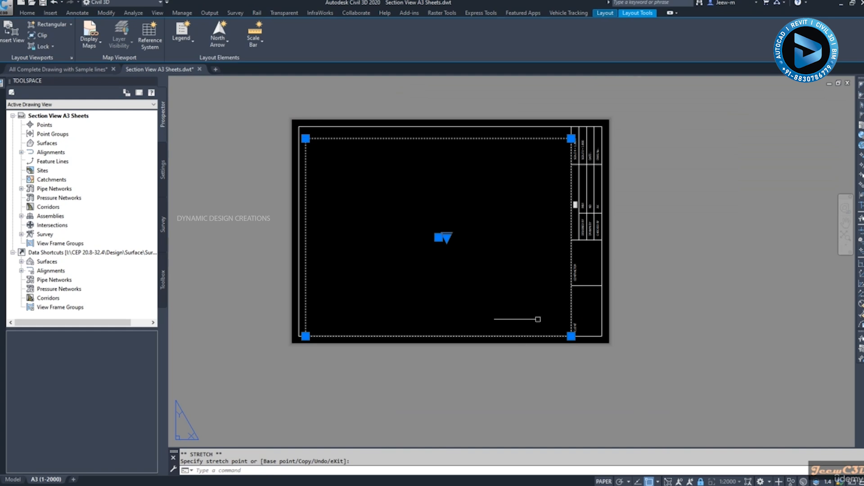
# - Pull the viewport's lower-right corner inward from the frame and title block, and widen its right side slightly toward the title block
pyautogui.click(571, 336)
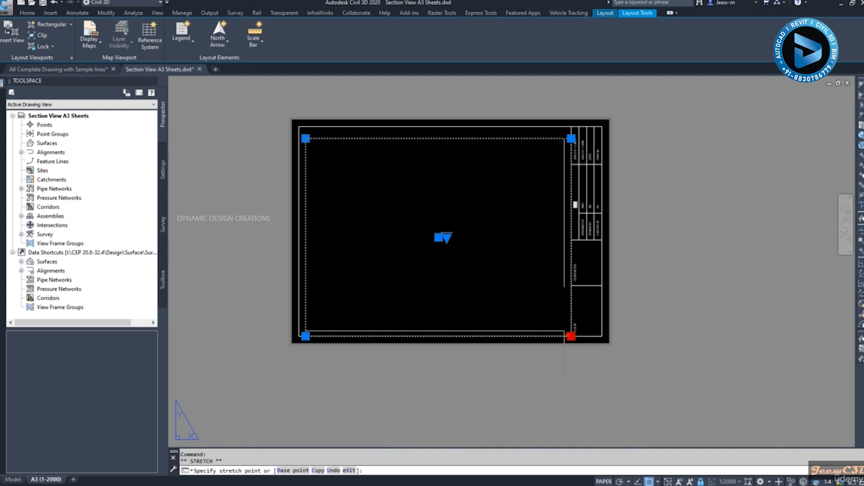
pyautogui.click(559, 315)
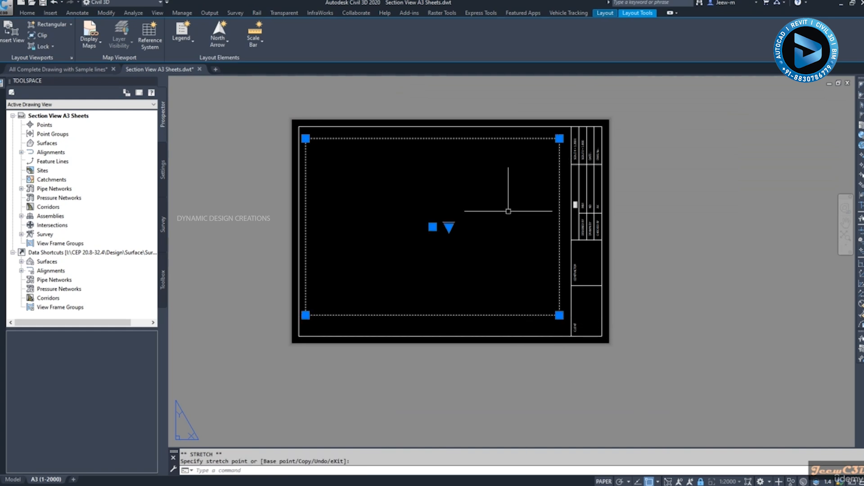
pyautogui.click(559, 138)
pyautogui.scroll(2, 559, 137)
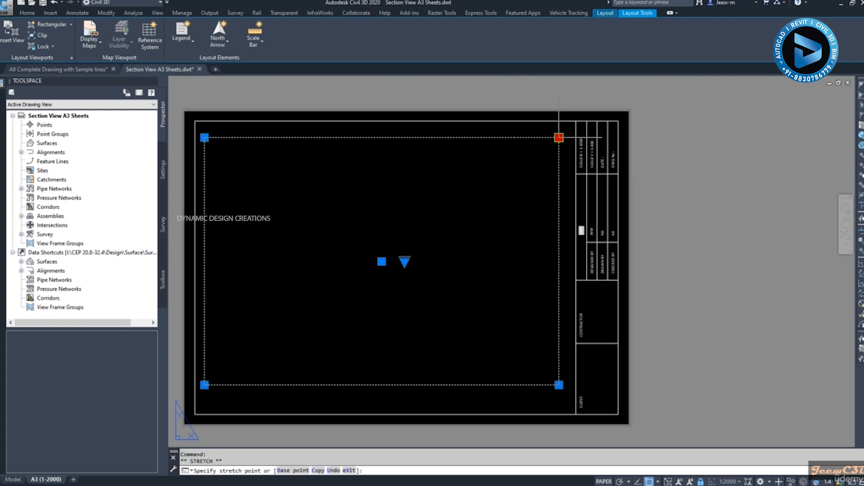
pyautogui.click(570, 137)
pyautogui.scroll(-2, 512, 219)
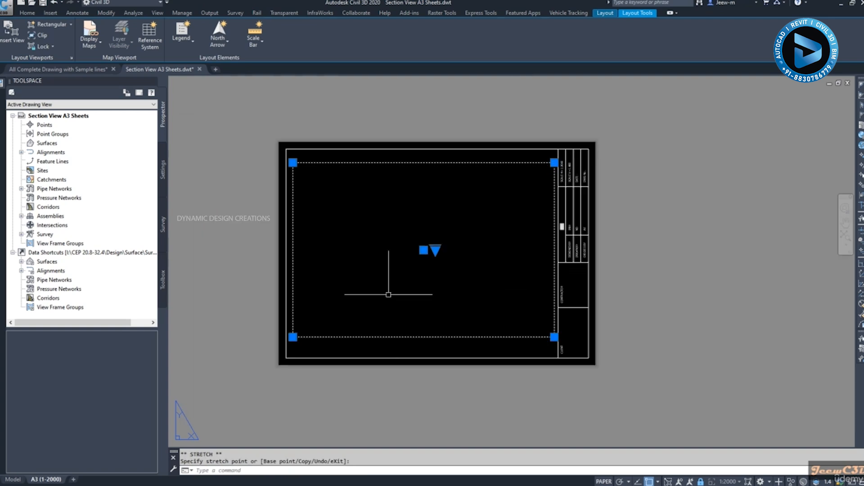
# - Move the viewport slightly downward to centre it vertically within the sheet frame
pyautogui.click(424, 250)
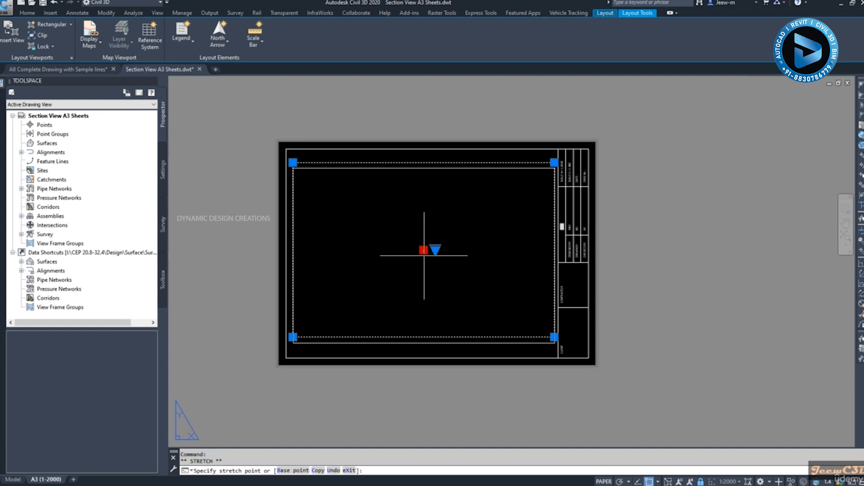
pyautogui.press('Escape')
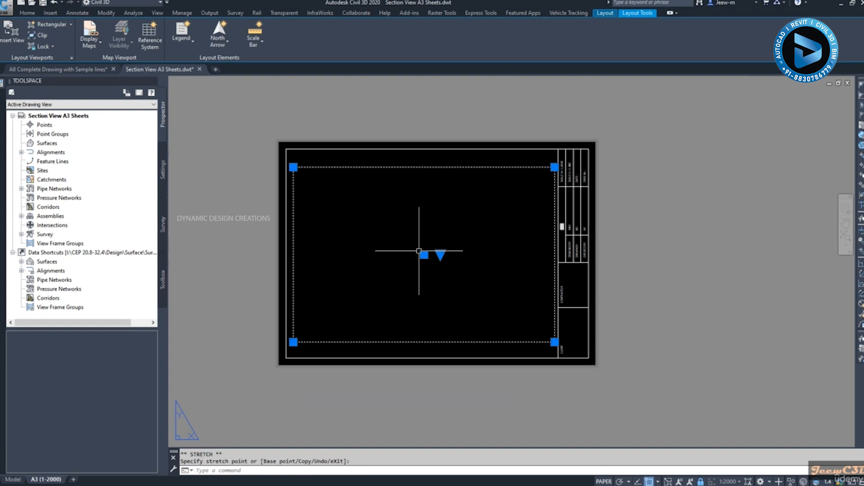
pyautogui.press('Escape')
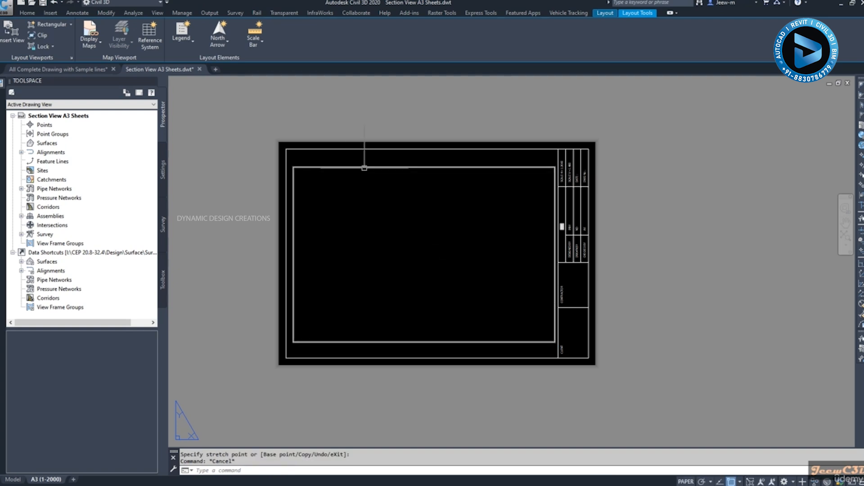
# - Set the viewport type of the sheet's viewport to Section in its properties
pyautogui.click(365, 167)
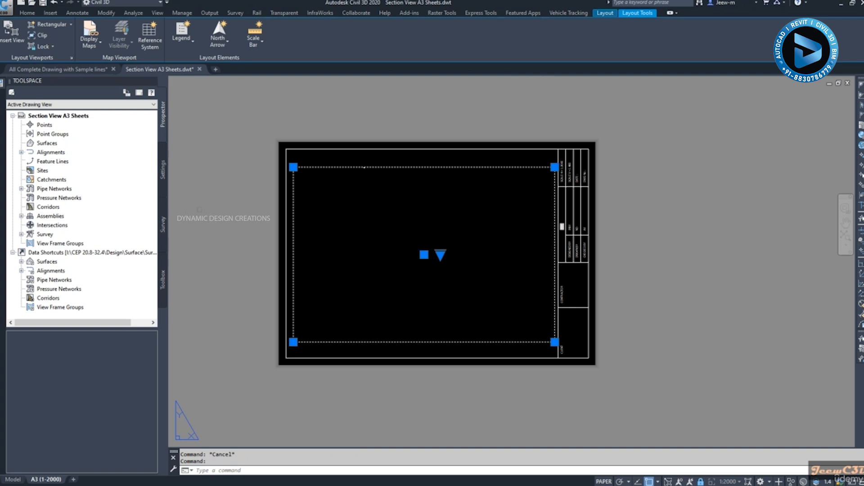
pyautogui.rightClick(216, 211)
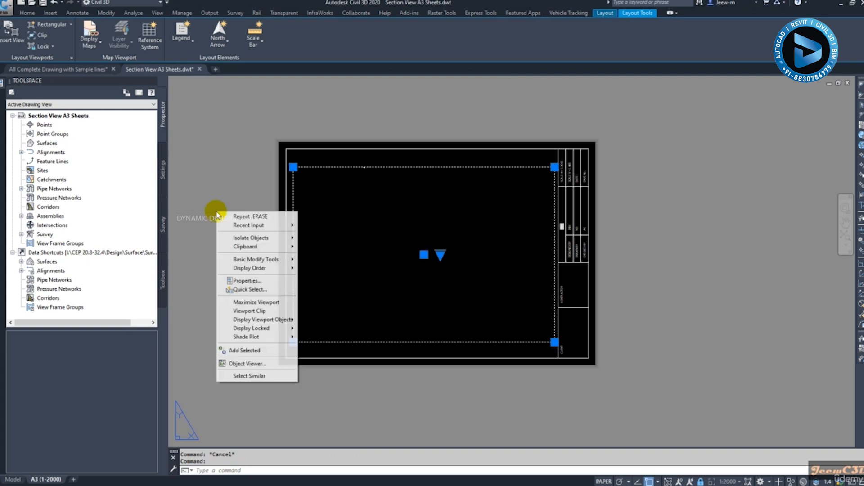
pyautogui.click(247, 281)
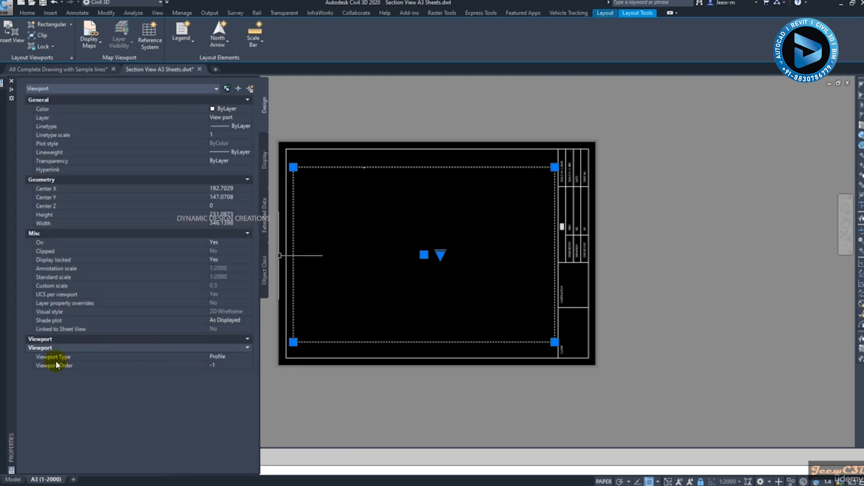
pyautogui.click(229, 356)
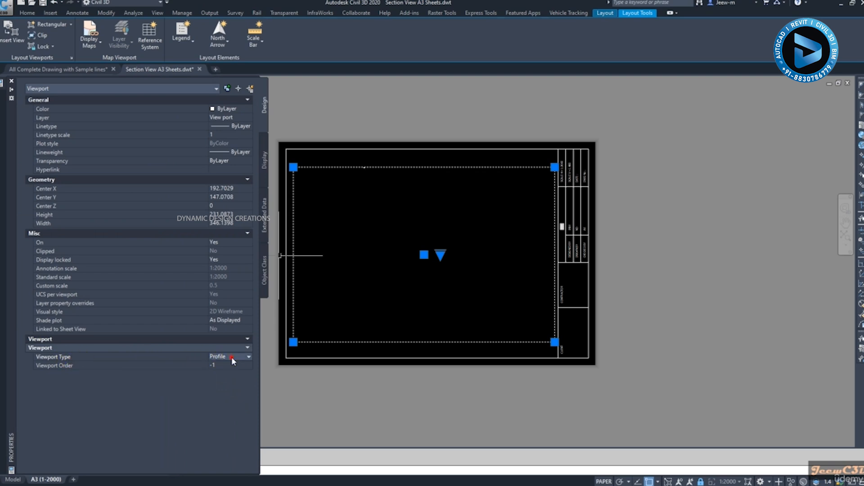
pyautogui.click(232, 358)
pyautogui.click(223, 389)
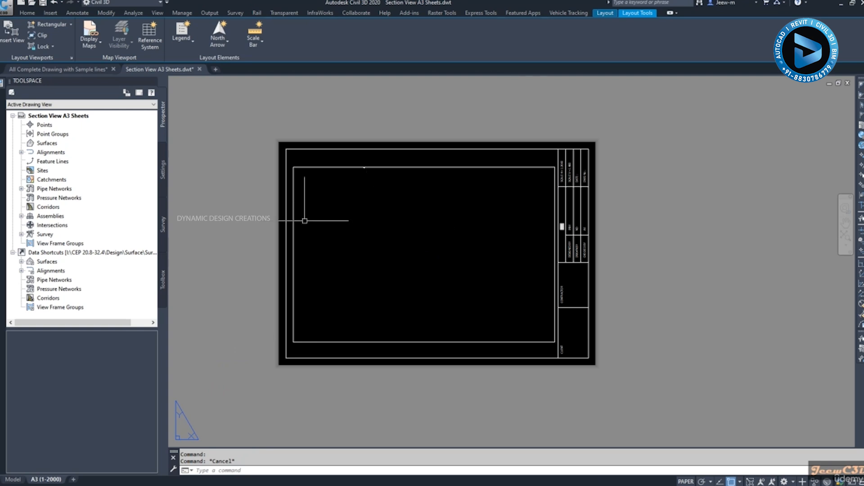
# - Reopen the viewport's properties and check the assigned viewport type
pyautogui.click(367, 343)
pyautogui.rightClick(209, 256)
pyautogui.click(243, 334)
pyautogui.rightClick(243, 331)
pyautogui.click(288, 334)
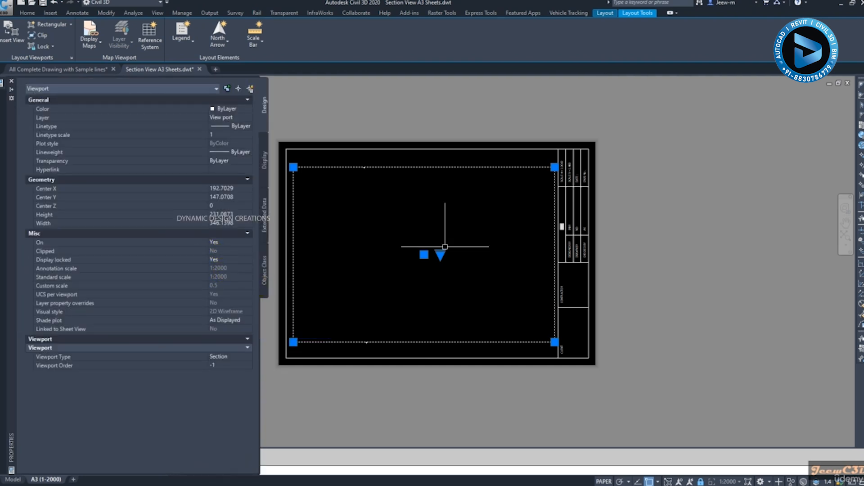
pyautogui.press('Escape')
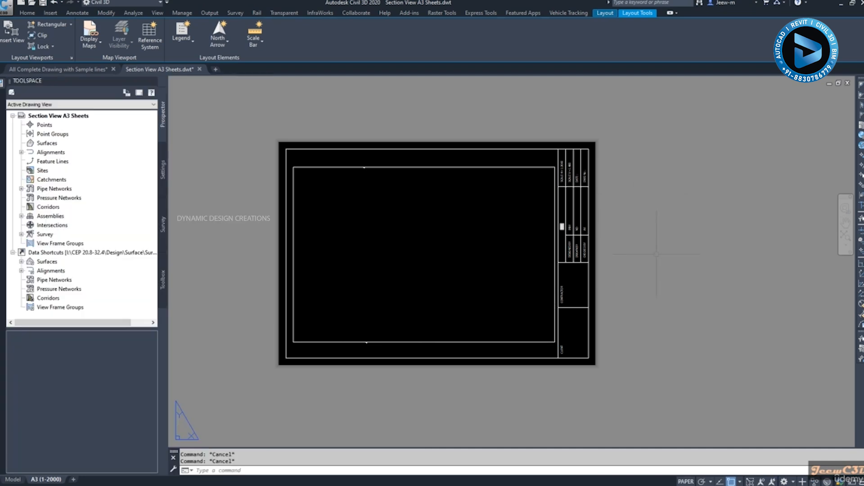
# - Measure the viewport's width with a temporary linear dimension between its left and right edges, without placing it
pyautogui.scroll(-2, 657, 253)
pyautogui.moveTo(656, 252); pyautogui.dragTo(650, 243)
pyautogui.moveTo(650, 243); pyautogui.dragTo(646, 235, button='middle')
pyautogui.scroll(2, 634, 248)
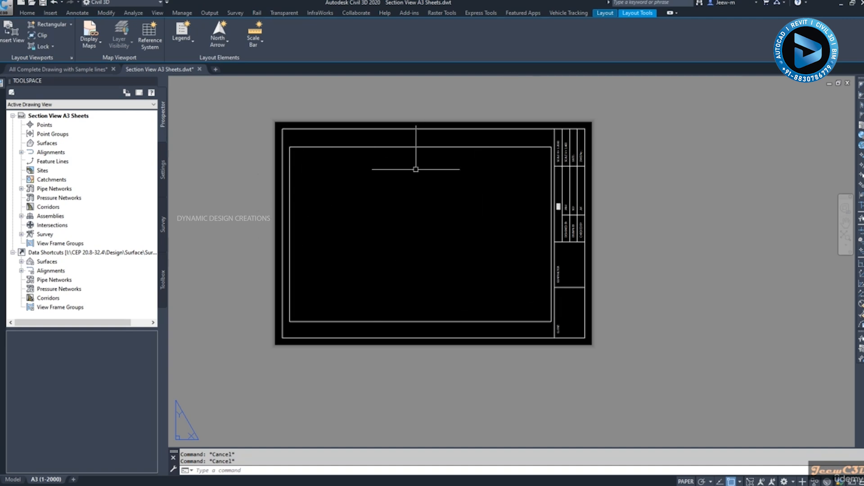
pyautogui.click(77, 13)
pyautogui.click(218, 47)
pyautogui.click(290, 221)
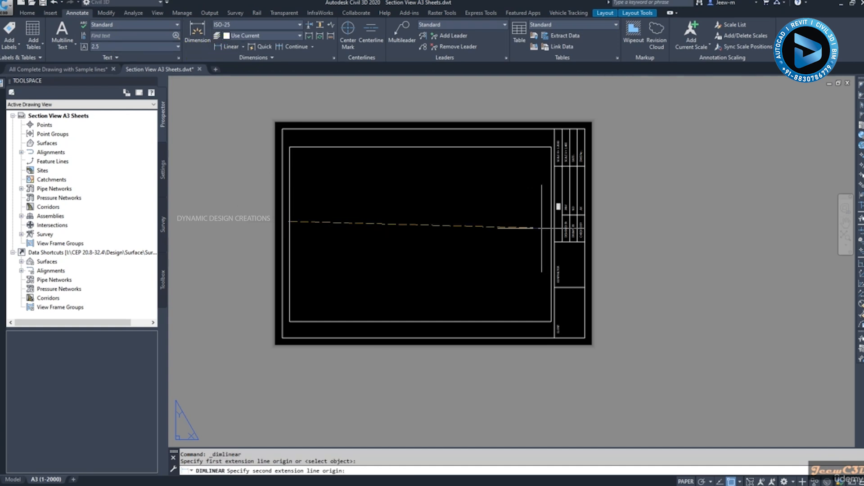
pyautogui.scroll(2, 541, 228)
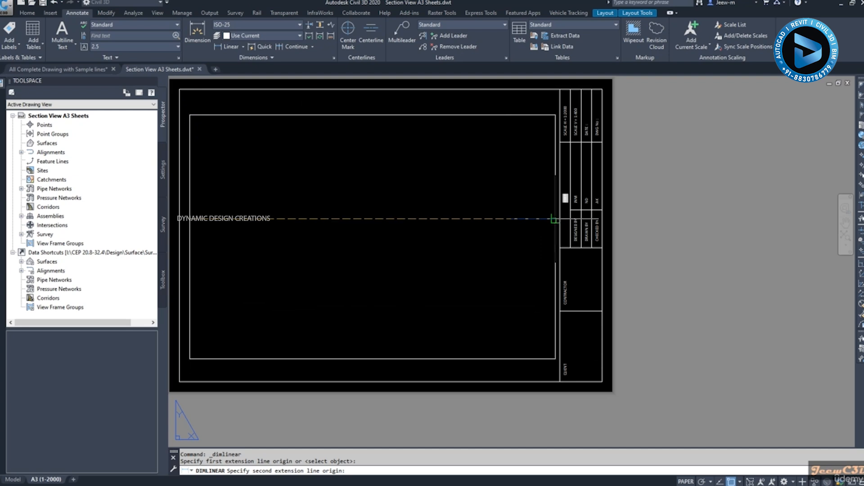
pyautogui.click(555, 220)
pyautogui.scroll(3, 387, 232)
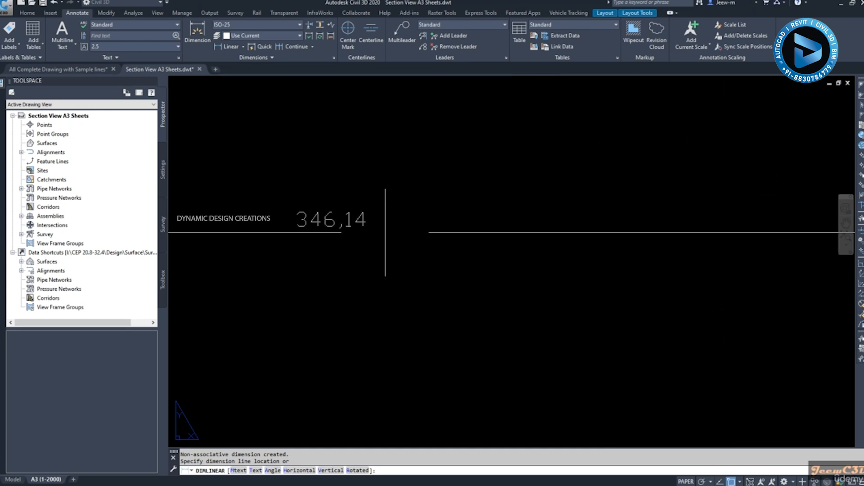
pyautogui.press('Escape')
pyautogui.scroll(-5, 386, 233)
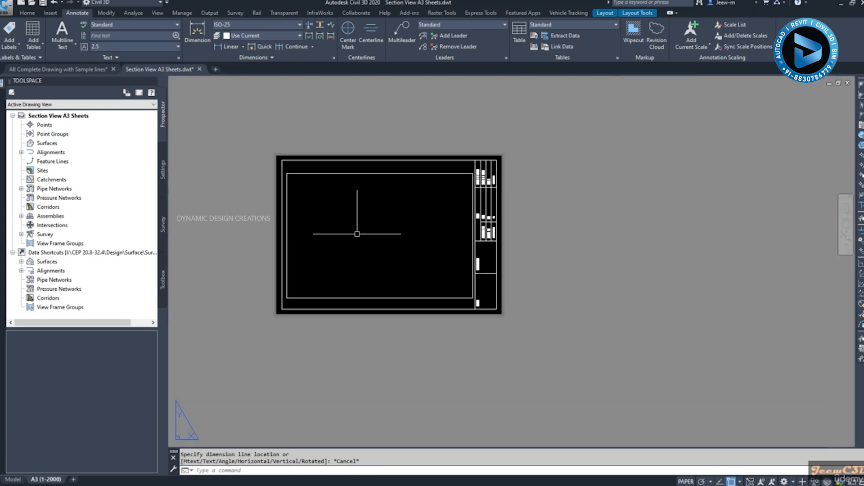
pyautogui.moveTo(244, 226); pyautogui.dragTo(287, 221, button='middle')
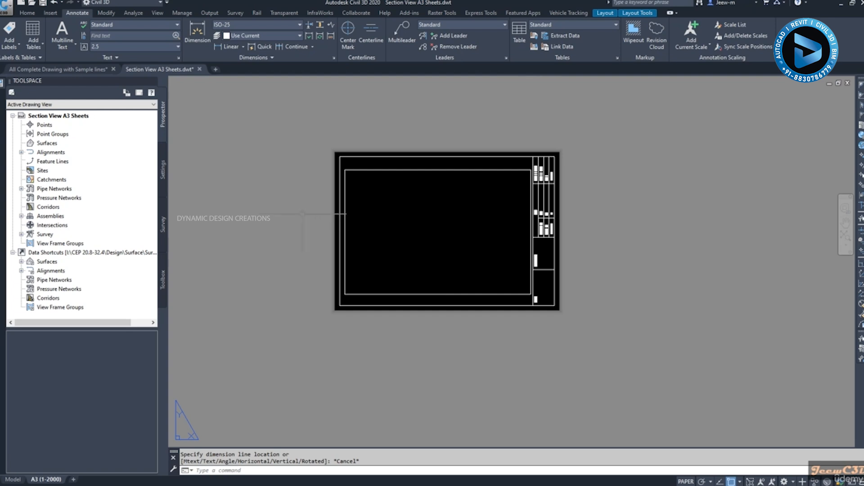
# - Switch to the All Complete Drawing with Sample lines drawing and check the sample line group's left and right offsets
pyautogui.click(52, 71)
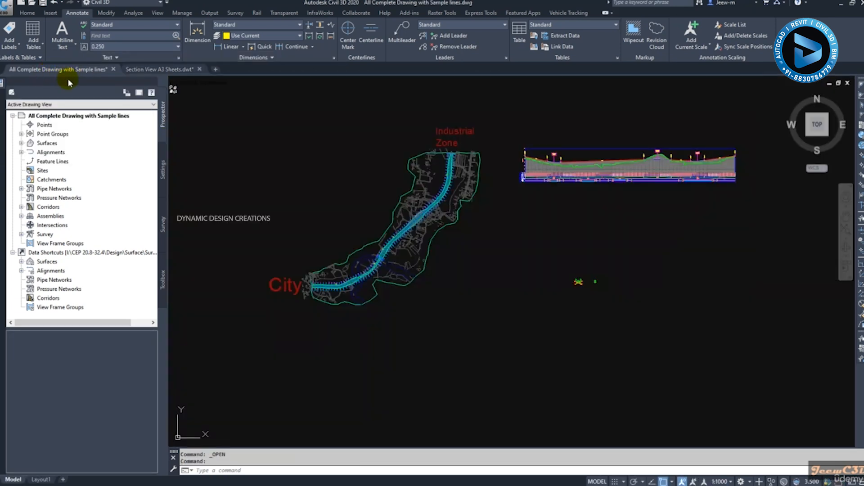
pyautogui.scroll(5, 378, 222)
pyautogui.scroll(-6, 378, 221)
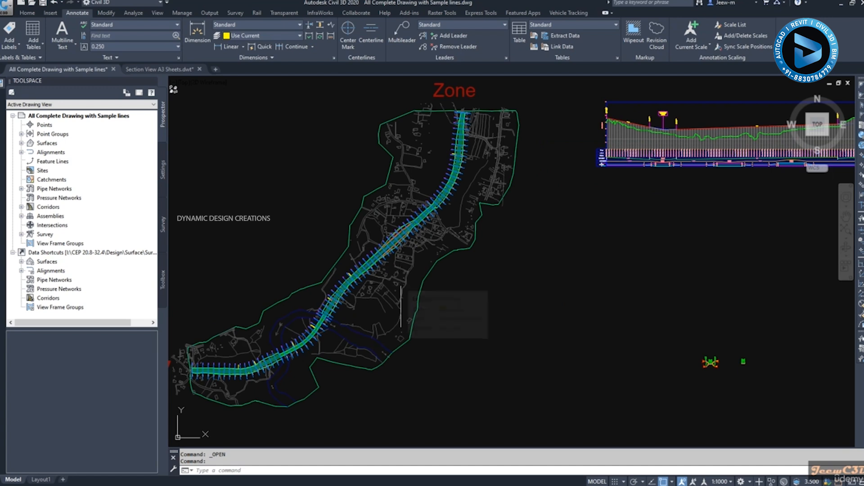
pyautogui.scroll(6, 387, 270)
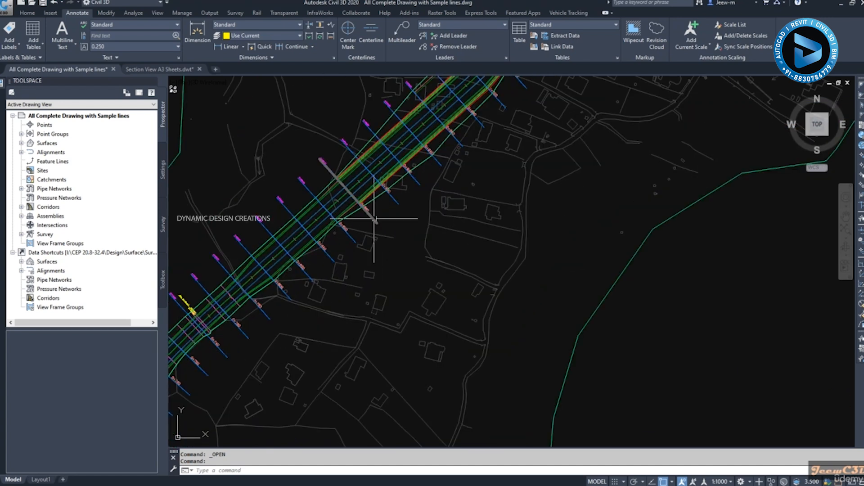
pyautogui.click(375, 219)
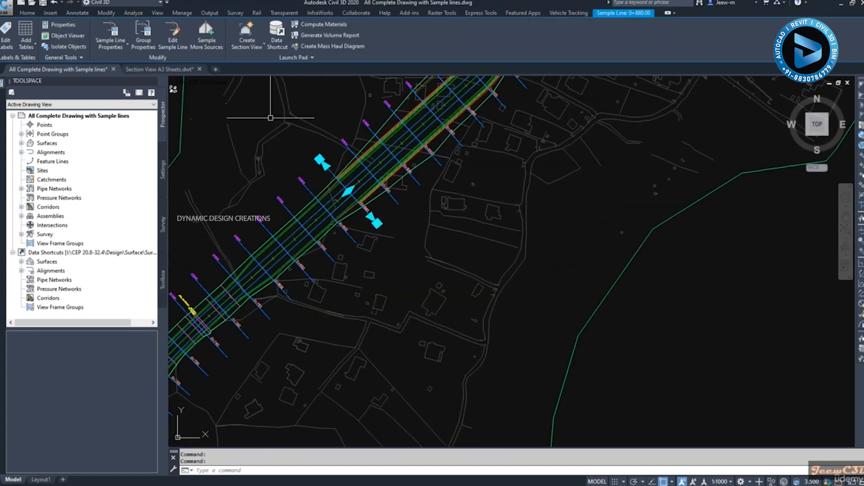
pyautogui.click(144, 30)
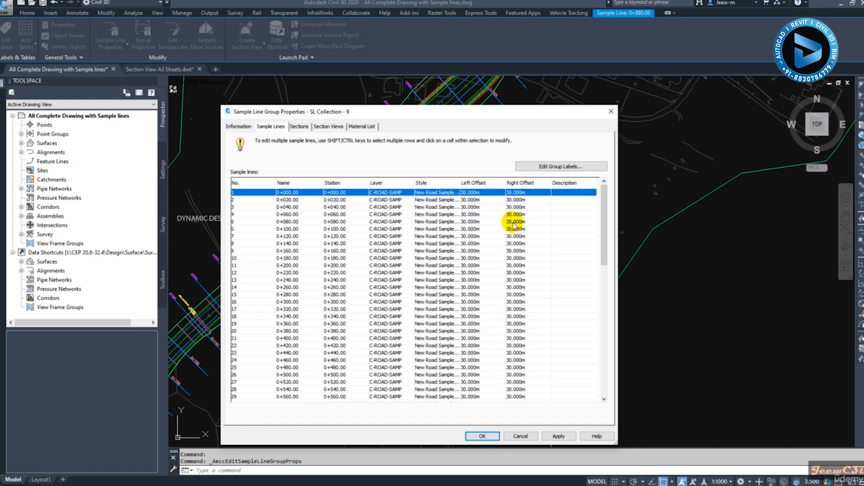
pyautogui.click(611, 111)
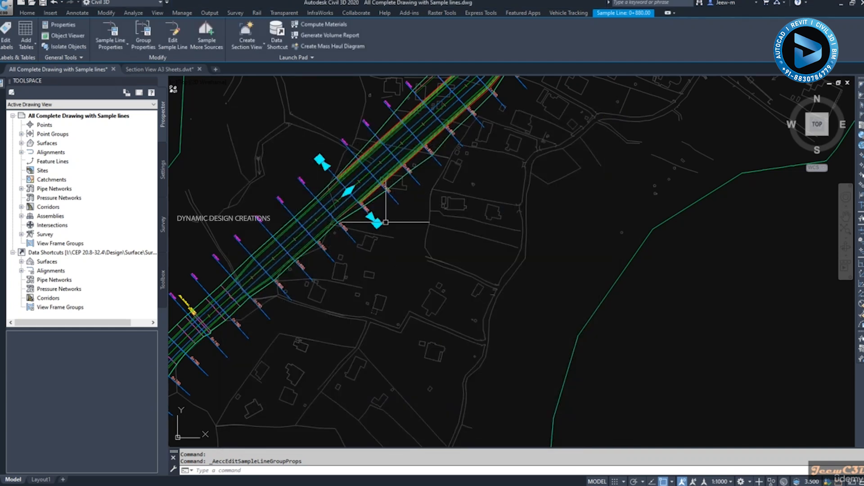
pyautogui.moveTo(414, 230)
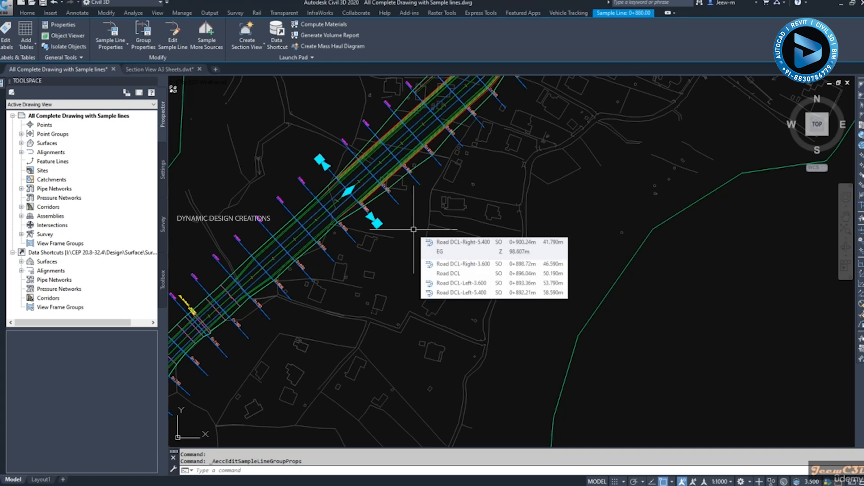
pyautogui.press('Escape')
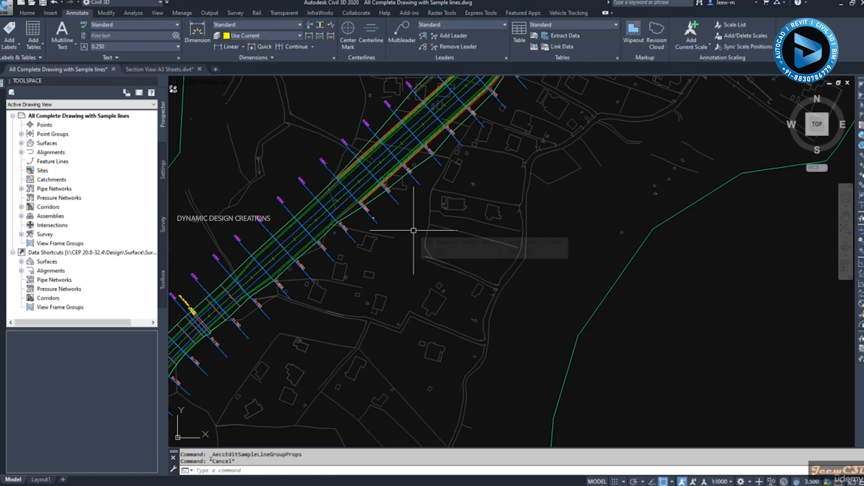
pyautogui.scroll(-5, 535, 273)
pyautogui.scroll(-5, 395, 265)
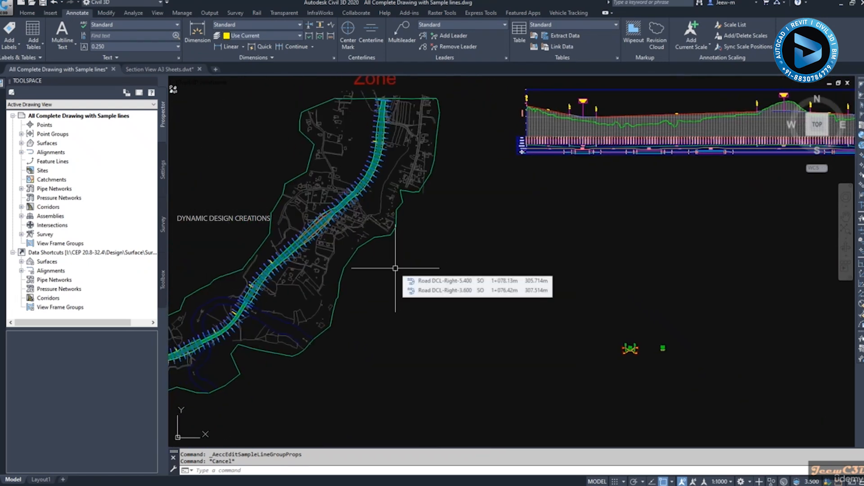
# - Return to the Section View A3 Sheets template and calculate 80/0.346 with QuickCalc
pyautogui.click(157, 69)
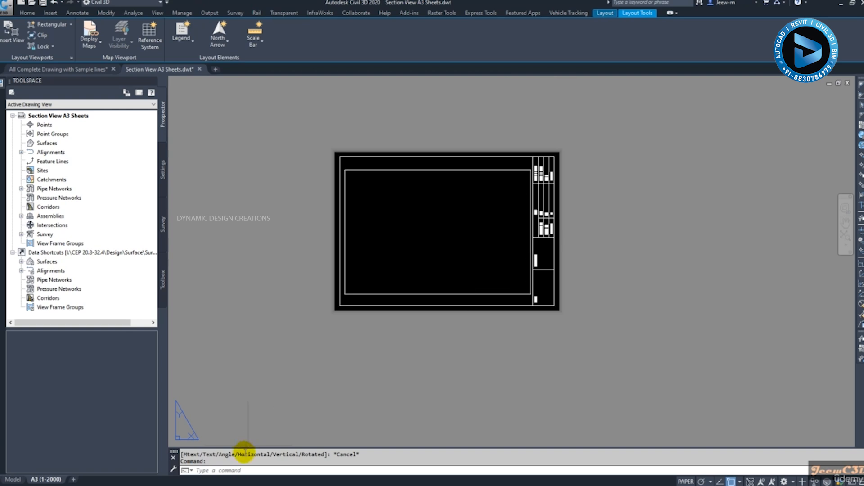
pyautogui.click(238, 469)
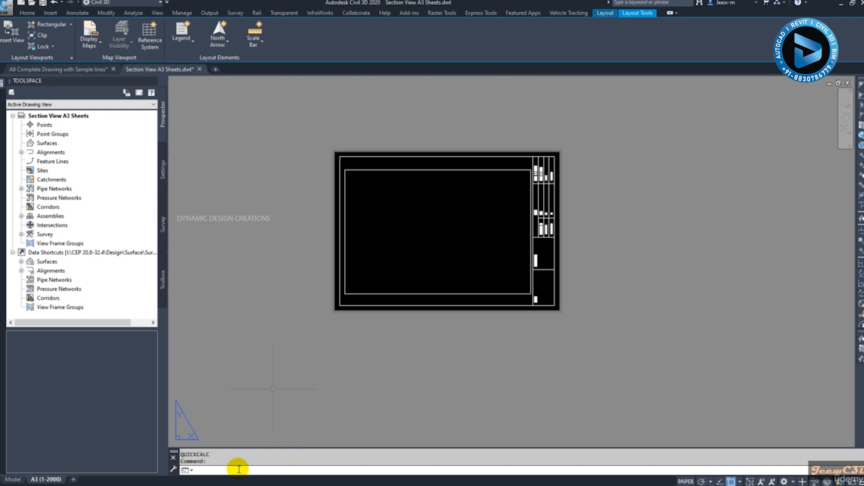
pyautogui.write('cal')
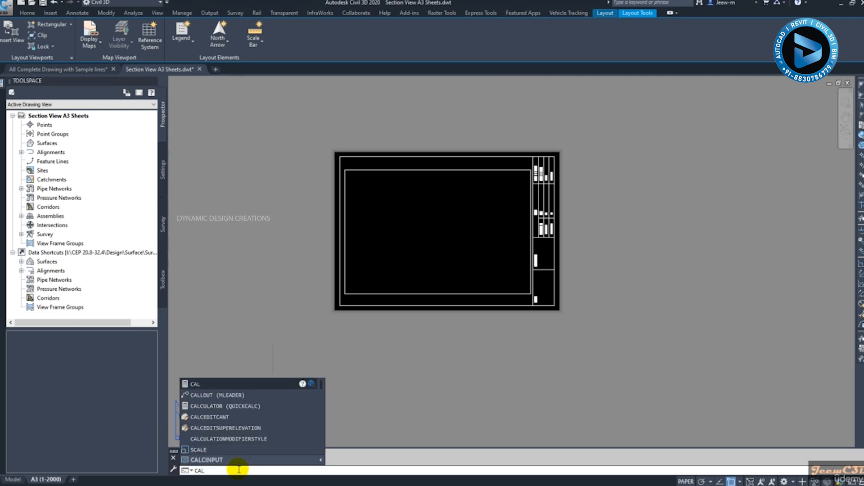
pyautogui.click(247, 407)
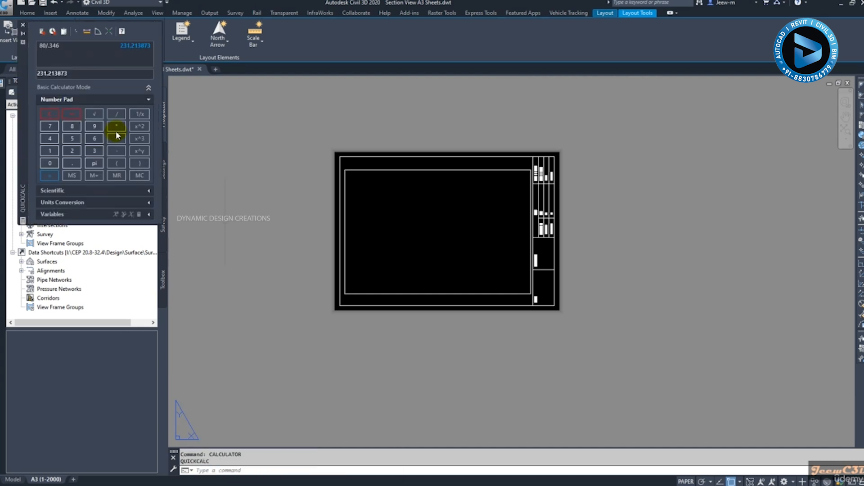
pyautogui.moveTo(26, 68)
pyautogui.mouseDown()
pyautogui.moveTo(101, 160)
pyautogui.moveTo(202, 198)
pyautogui.moveTo(223, 188)
pyautogui.mouseUp()
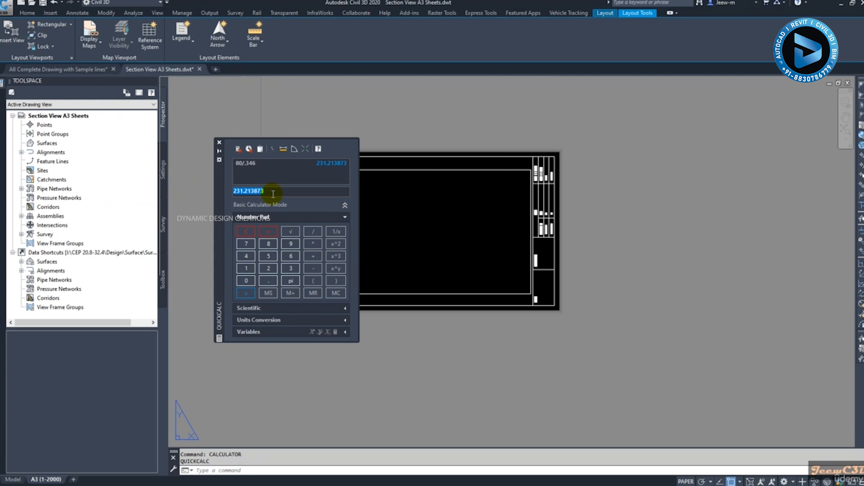
pyautogui.write('80/0.346')
pyautogui.press('Return')
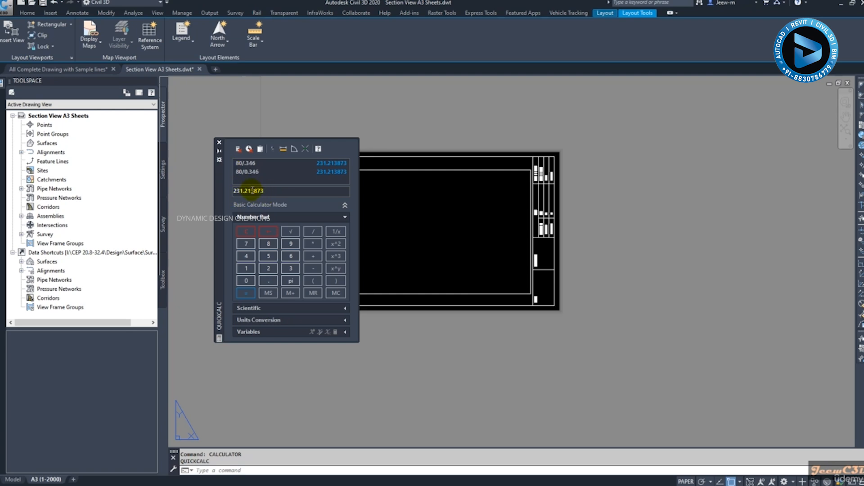
pyautogui.click(219, 143)
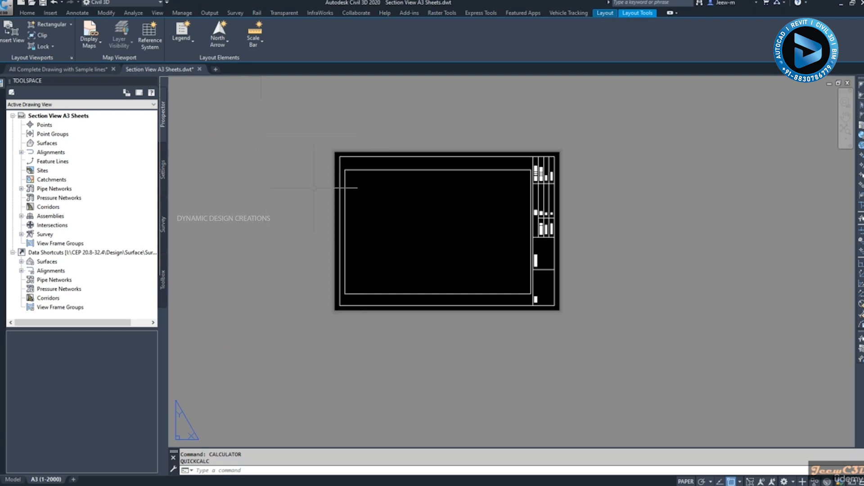
# - Unlock the sheet's viewport and add a custom drawing scale named 1:250, with 1 paper unit equal to 0.25 drawing units
pyautogui.click(345, 185)
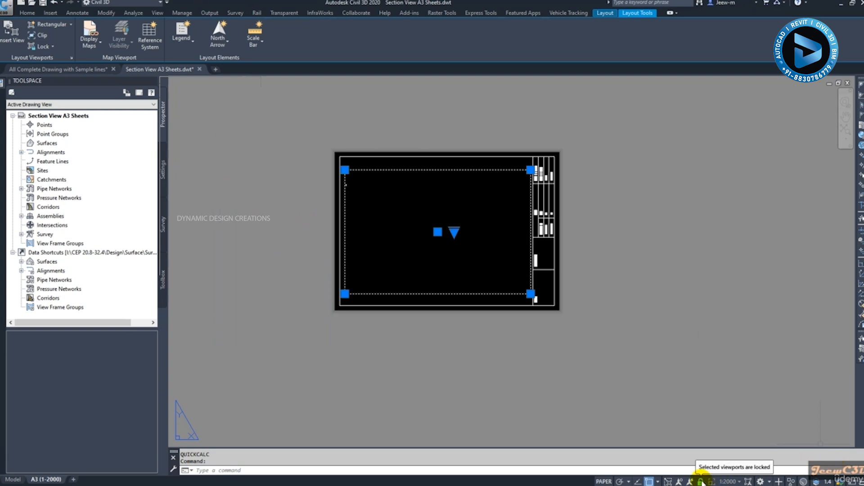
pyautogui.click(727, 481)
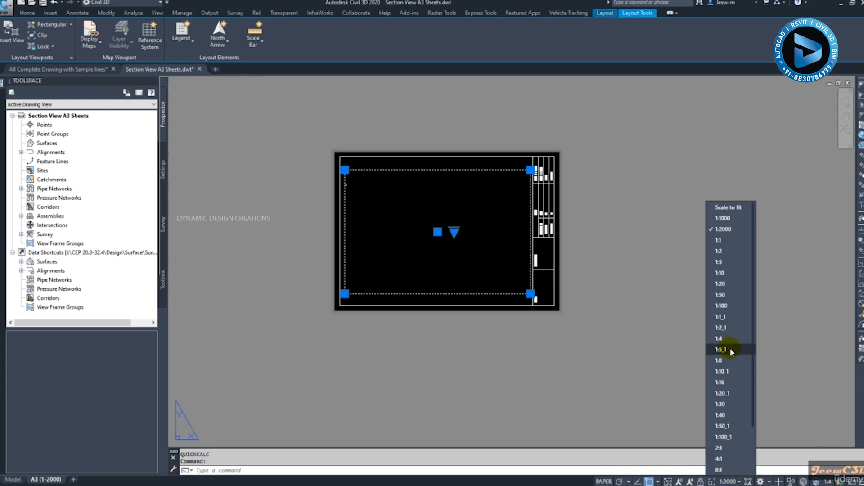
pyautogui.scroll(-3, 733, 371)
pyautogui.scroll(3, 738, 392)
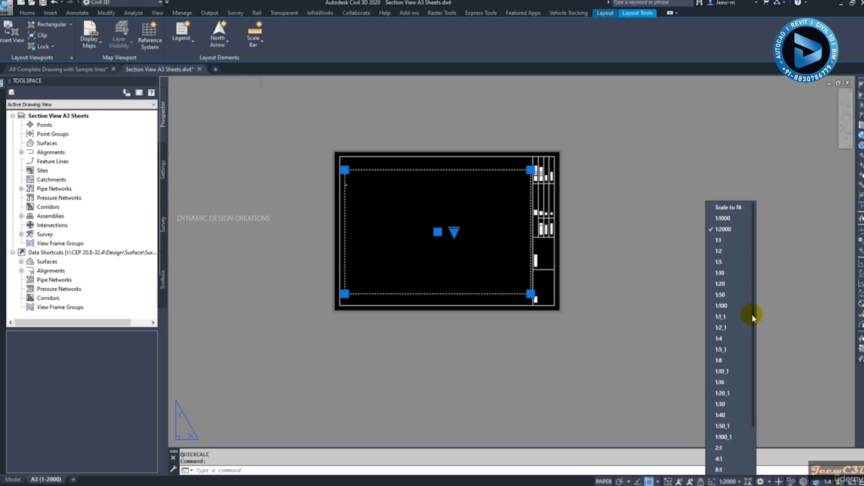
pyautogui.scroll(-2, 723, 324)
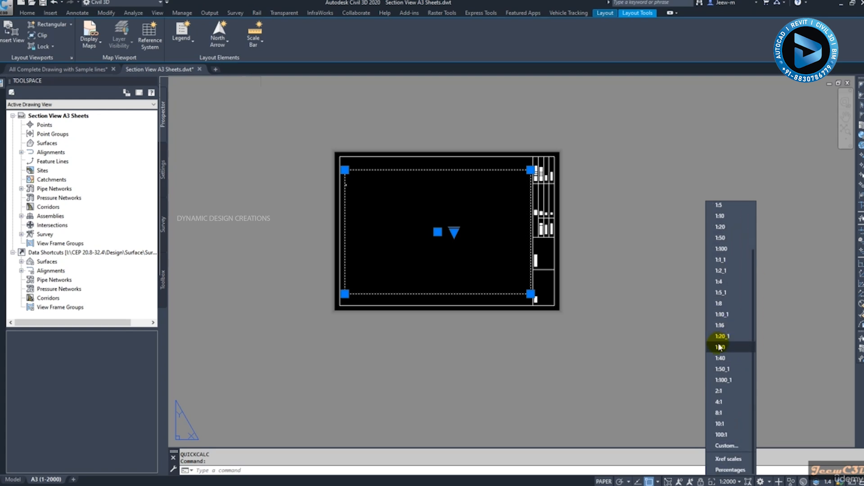
pyautogui.click(726, 446)
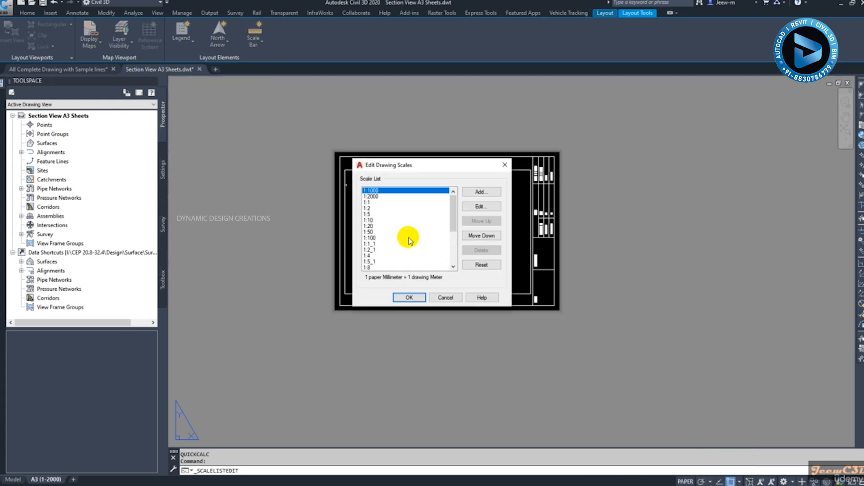
pyautogui.click(479, 193)
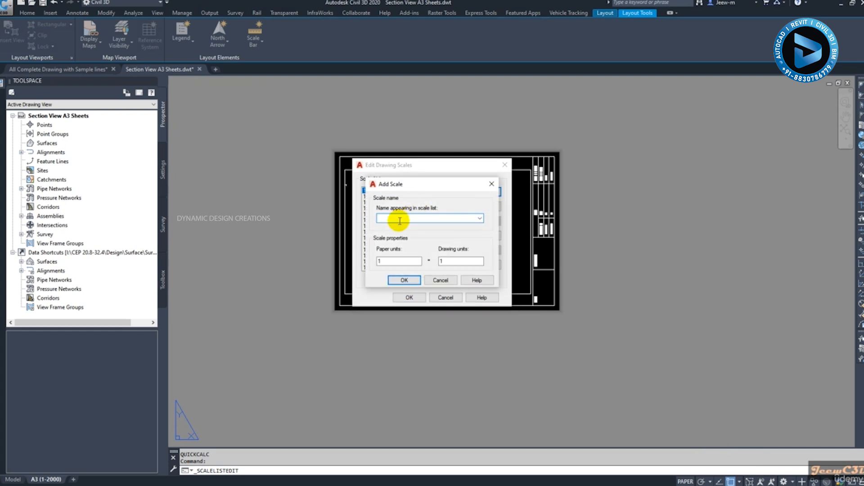
pyautogui.write('1:250')
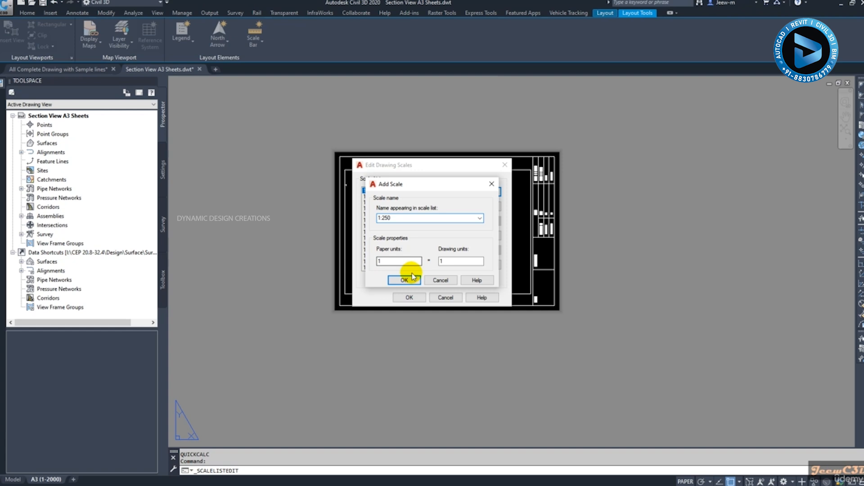
pyautogui.doubleClick(449, 261)
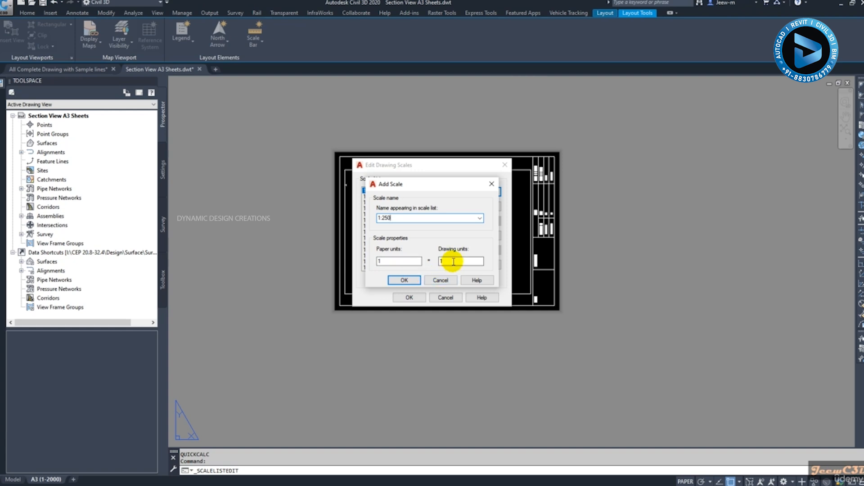
pyautogui.write('0.25')
pyautogui.click(404, 280)
pyautogui.click(406, 298)
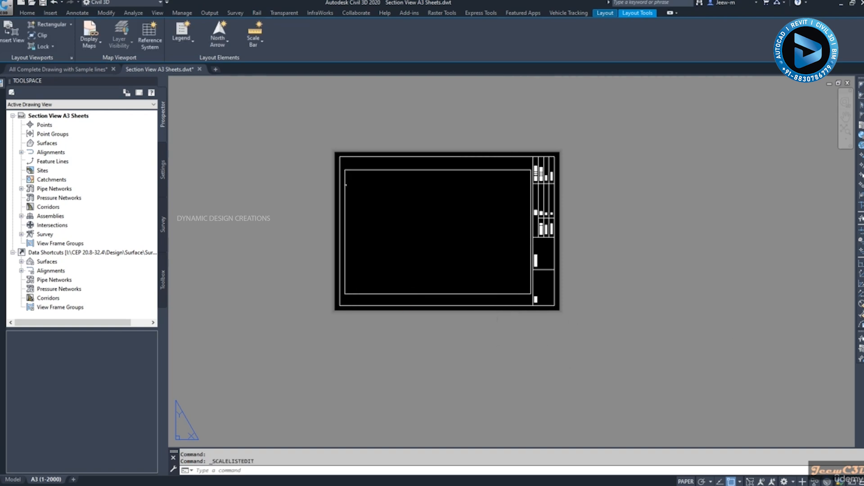
# - Set the viewport's scale to 1:250 and lock the viewport
pyautogui.click(495, 293)
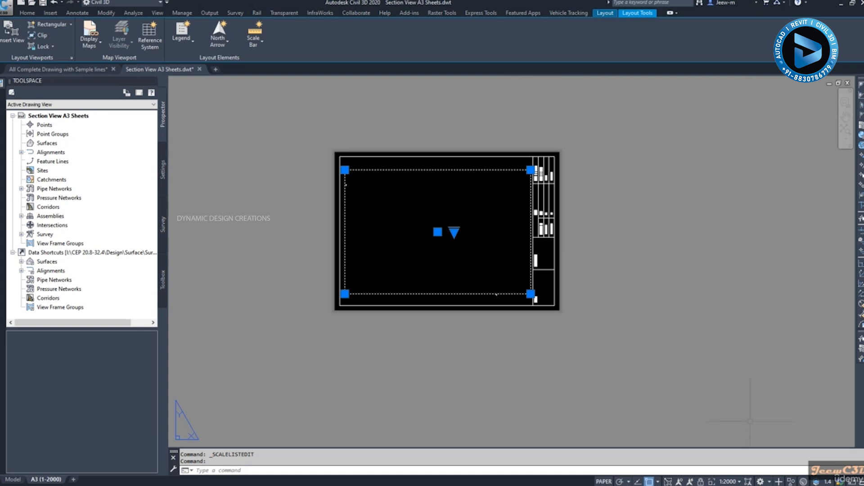
pyautogui.click(730, 481)
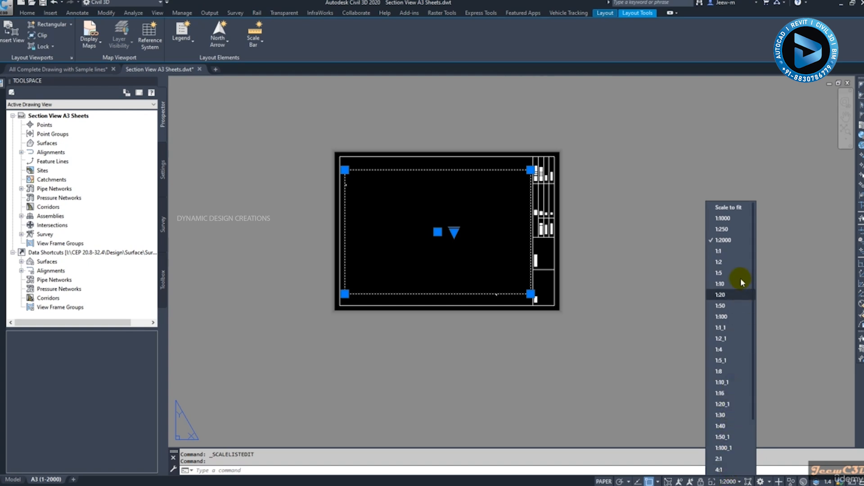
pyautogui.click(722, 229)
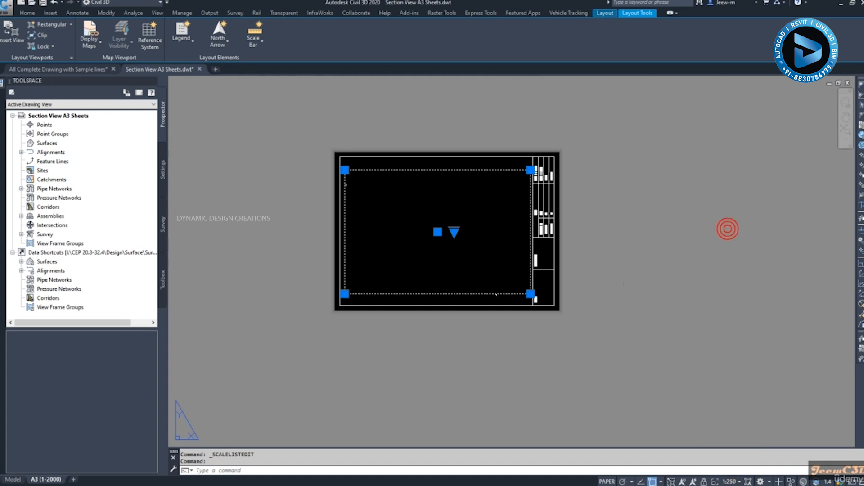
pyautogui.press('Escape')
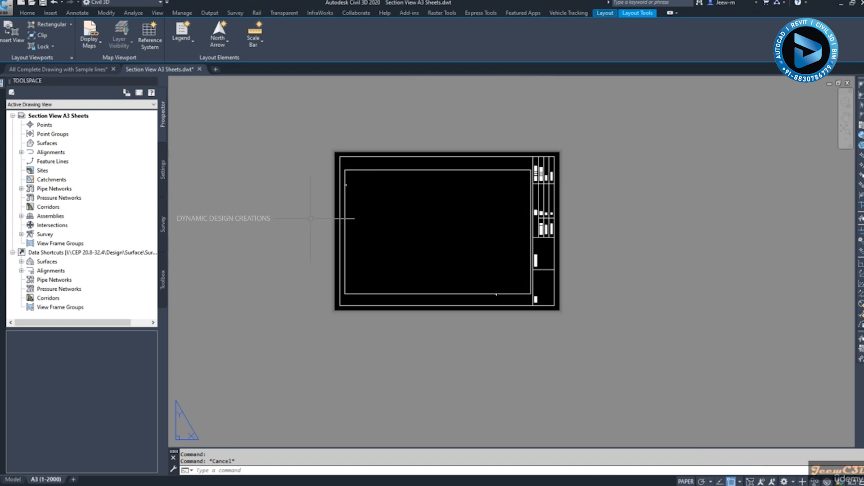
pyautogui.click(351, 169)
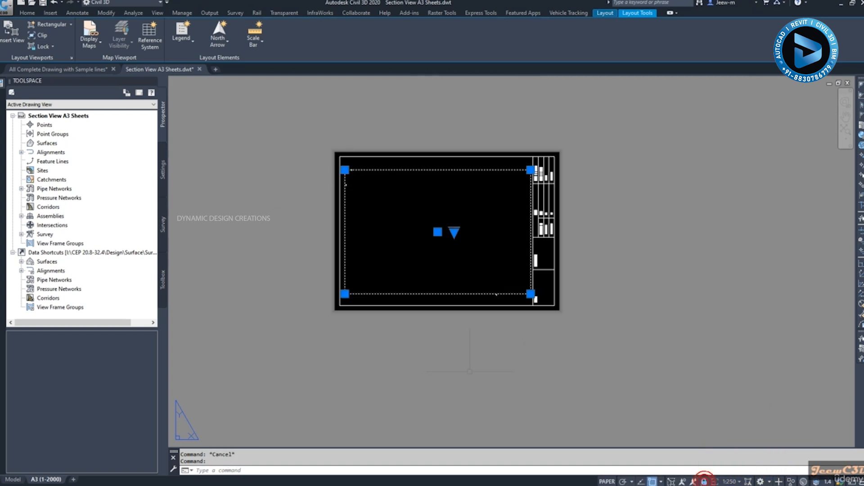
pyautogui.press('Escape')
# - Open the sheet's title block for editing in the Block Editor
pyautogui.scroll(3, 534, 197)
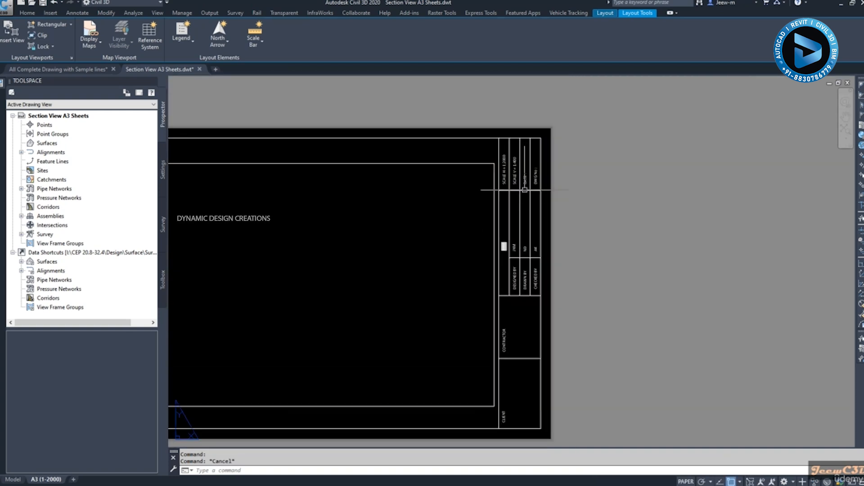
pyautogui.scroll(2, 522, 195)
pyautogui.scroll(2, 517, 209)
pyautogui.scroll(-2, 517, 208)
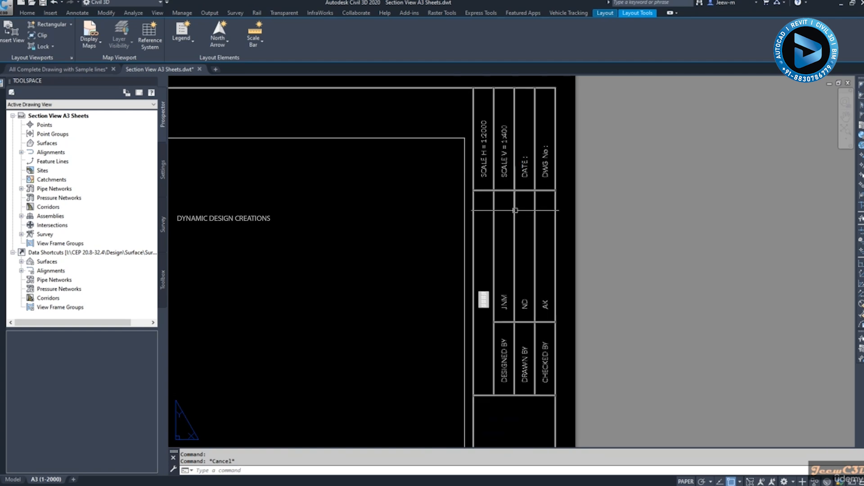
pyautogui.moveTo(492, 152); pyautogui.dragTo(524, 166, button='middle')
pyautogui.scroll(1, 524, 166)
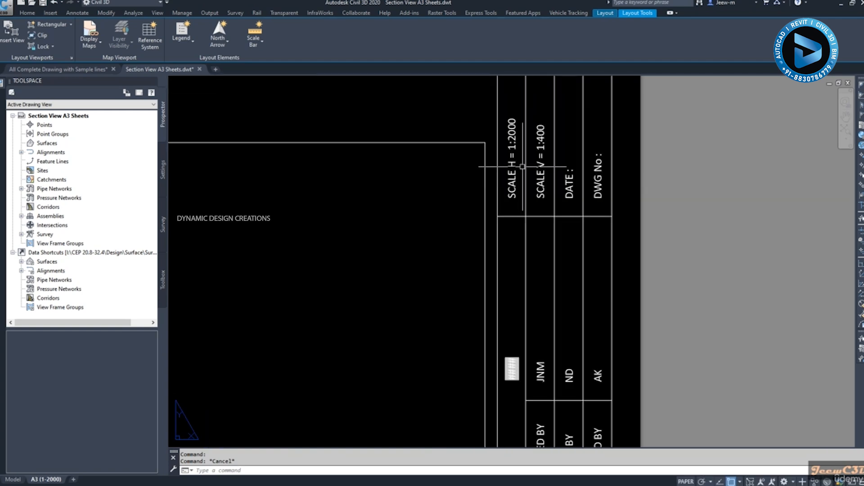
pyautogui.click(519, 187)
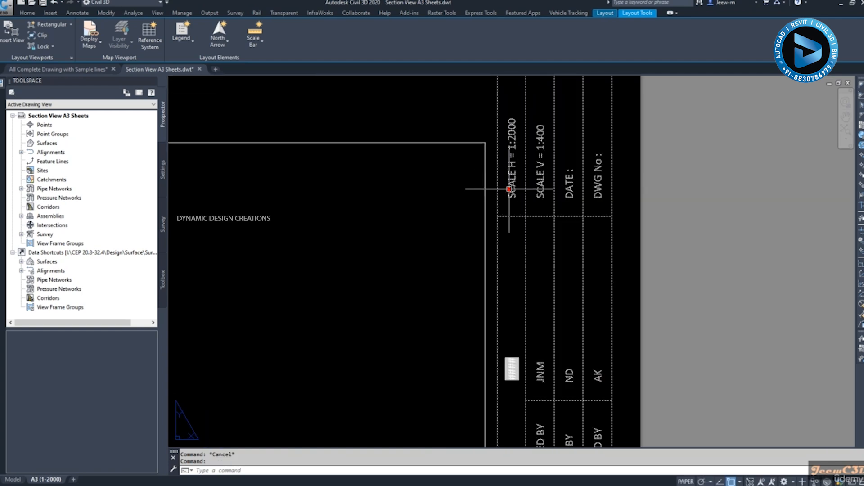
pyautogui.moveTo(518, 187); pyautogui.dragTo(468, 203, button='middle')
pyautogui.rightClick(497, 194)
pyautogui.click(525, 302)
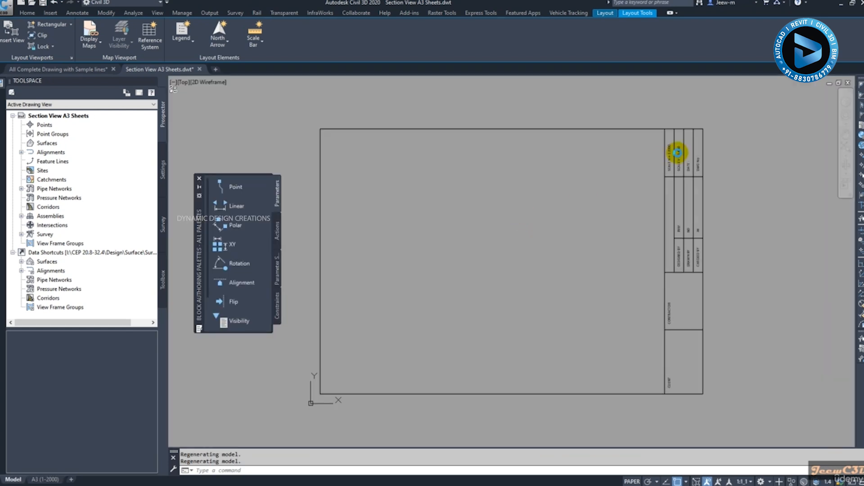
# - Change the horizontal scale text in the title block to SCALE H = 1:250
pyautogui.scroll(4, 671, 156)
pyautogui.moveTo(622, 160); pyautogui.dragTo(562, 149, button='middle')
pyautogui.doubleClick(566, 144)
pyautogui.moveTo(610, 195); pyautogui.dragTo(622, 195)
pyautogui.write('25')
pyautogui.click(504, 159)
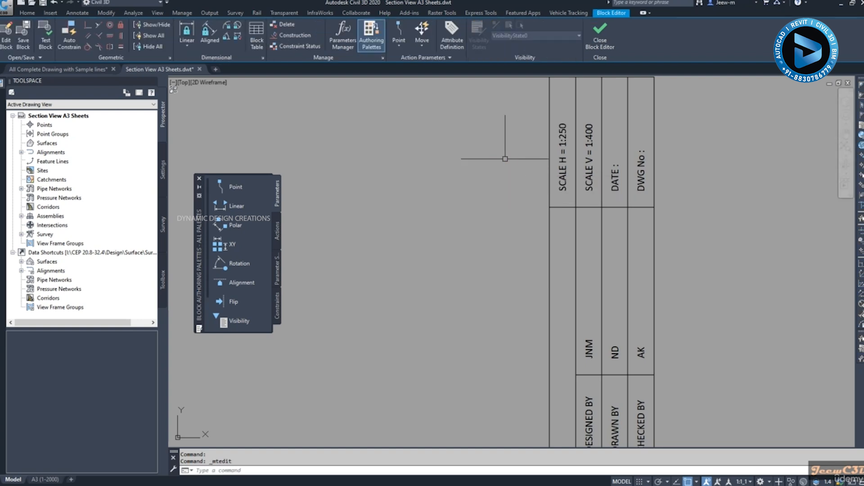
# - Change the vertical scale text in the title block to SCALE V = 1:250
pyautogui.scroll(2, 592, 143)
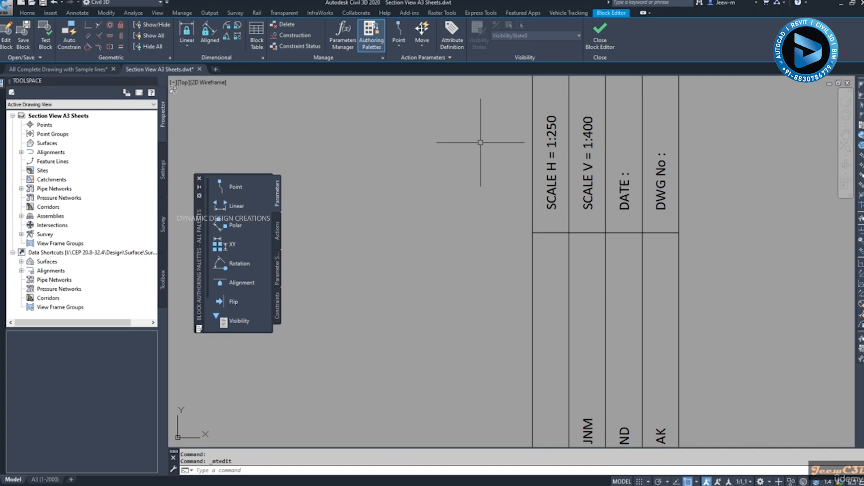
pyautogui.scroll(-2, 480, 142)
pyautogui.scroll(4, 526, 139)
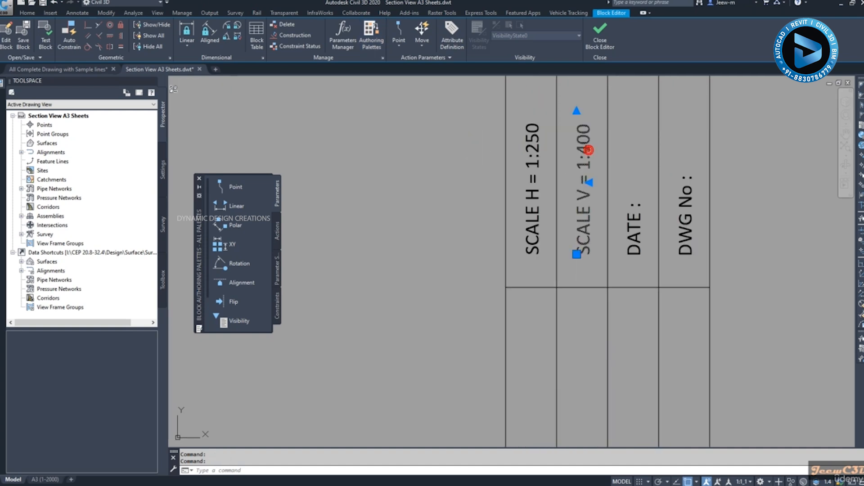
pyautogui.doubleClick(585, 150)
pyautogui.moveTo(675, 262); pyautogui.dragTo(709, 261)
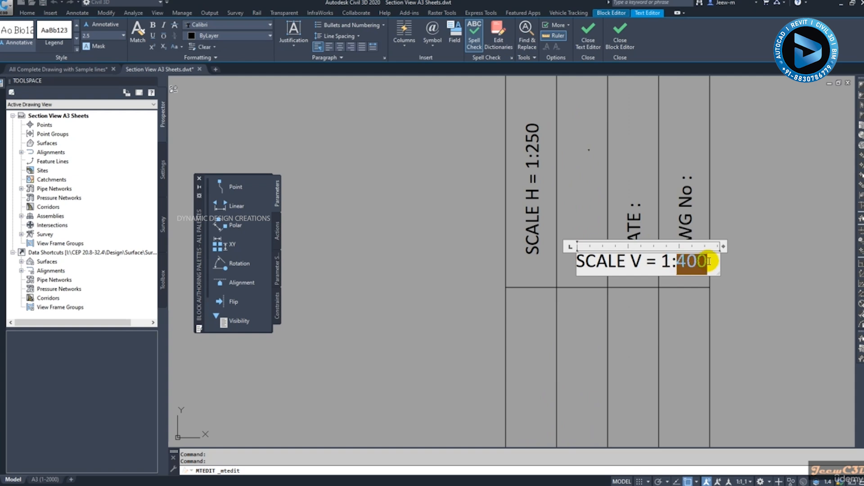
pyautogui.write('250')
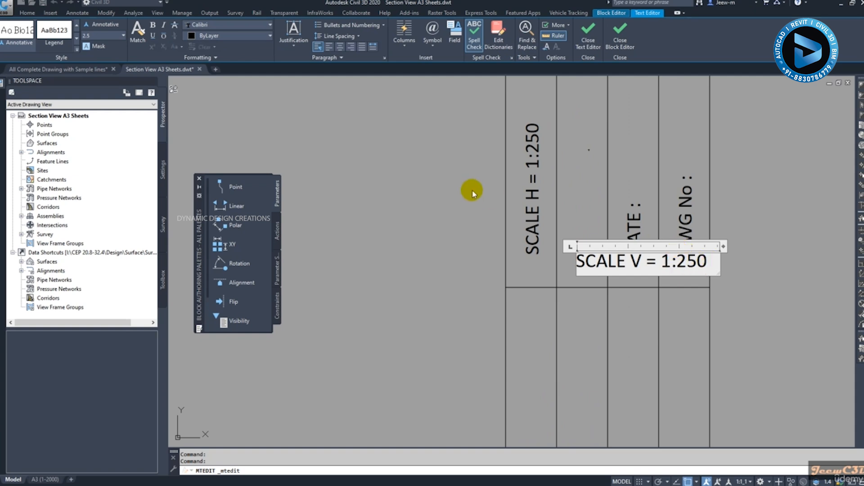
pyautogui.click(471, 189)
# - Review the scale, date, drawing number and signatory fields of the title block
pyautogui.scroll(-1, 558, 196)
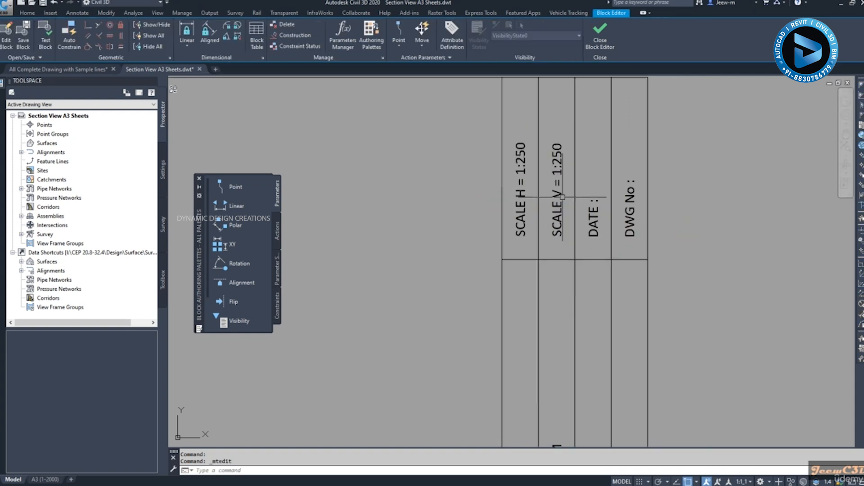
pyautogui.scroll(-1, 562, 196)
pyautogui.scroll(-2, 562, 196)
pyautogui.scroll(2, 559, 206)
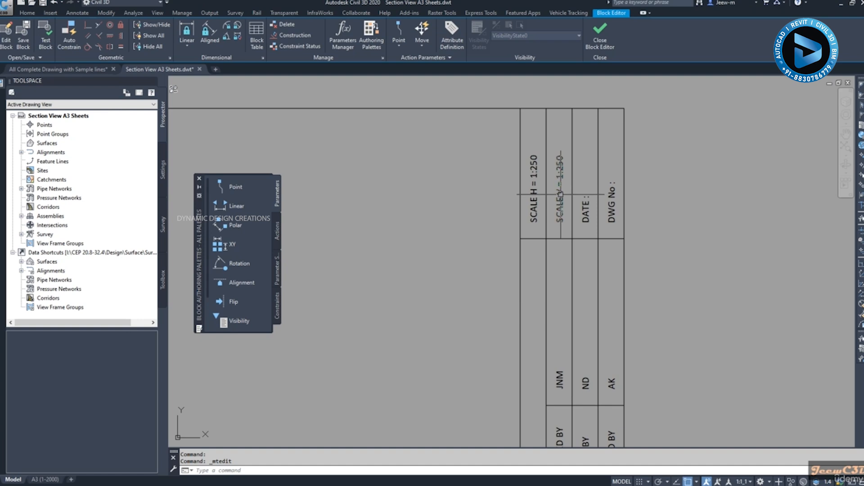
pyautogui.scroll(-4, 550, 207)
pyautogui.scroll(2, 521, 222)
pyautogui.scroll(-1, 577, 221)
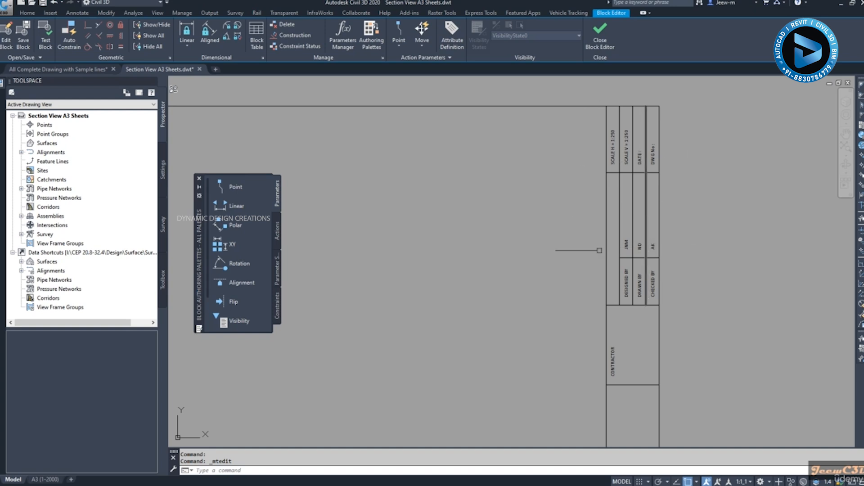
pyautogui.scroll(1, 639, 189)
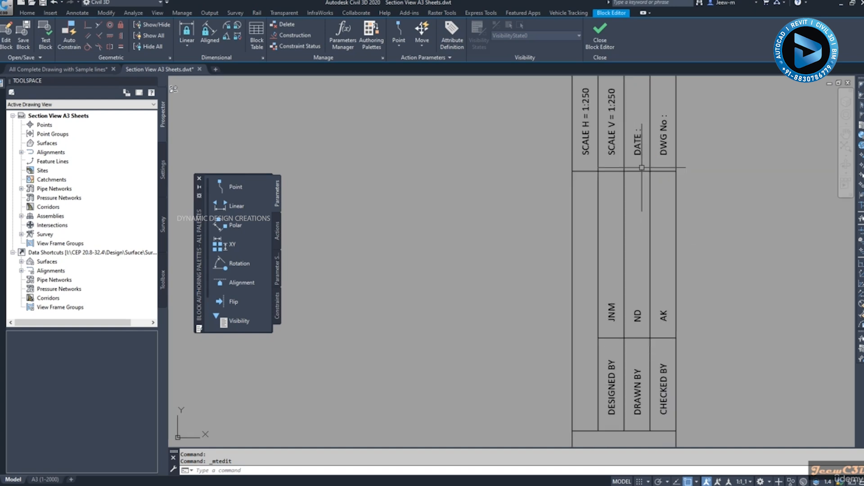
pyautogui.scroll(1, 630, 171)
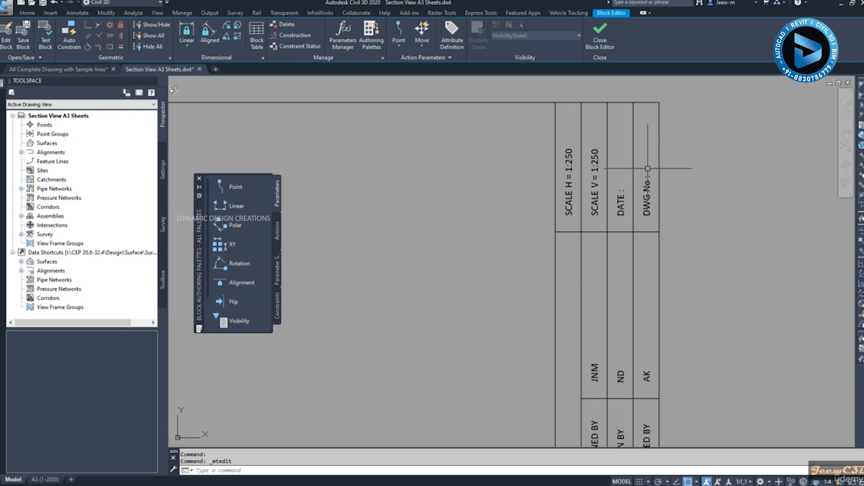
# - Close the Block Editor, saving the changes to Title Block, and return to the full sheet
pyautogui.scroll(-2, 633, 199)
pyautogui.scroll(-3, 633, 198)
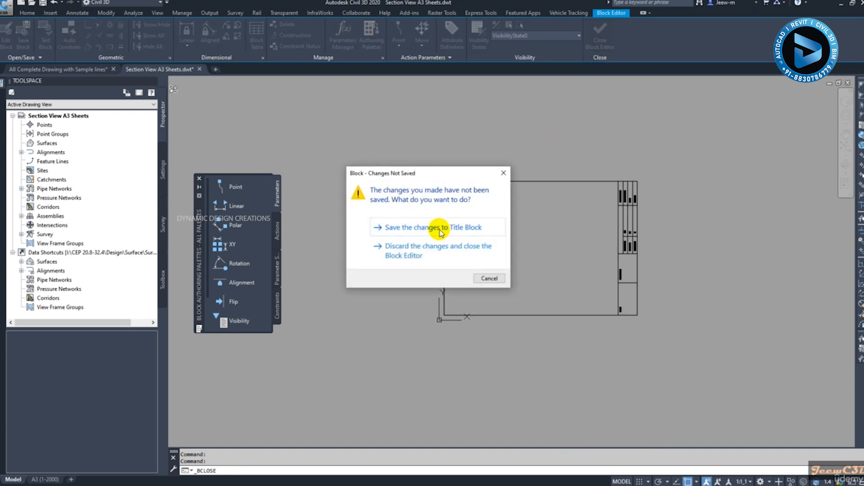
pyautogui.click(440, 230)
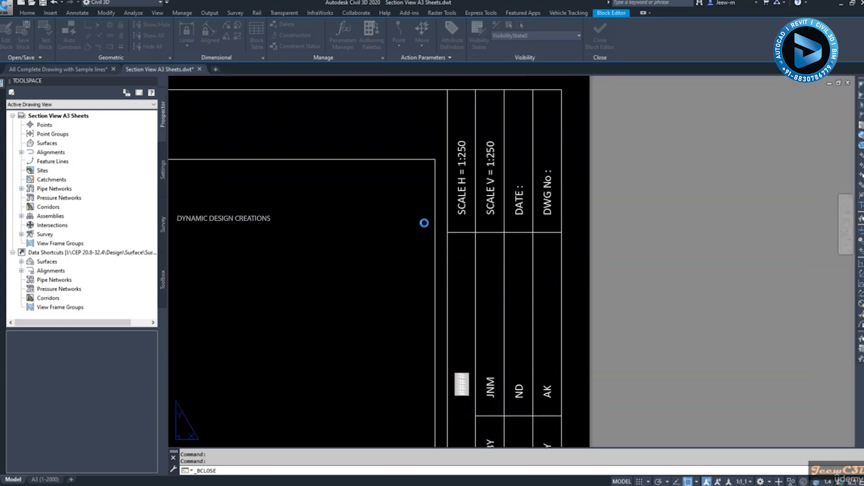
pyautogui.scroll(-3, 414, 237)
pyautogui.moveTo(391, 239); pyautogui.dragTo(513, 172, button='middle')
pyautogui.scroll(-2, 493, 188)
pyautogui.moveTo(462, 202); pyautogui.dragTo(481, 210, button='middle')
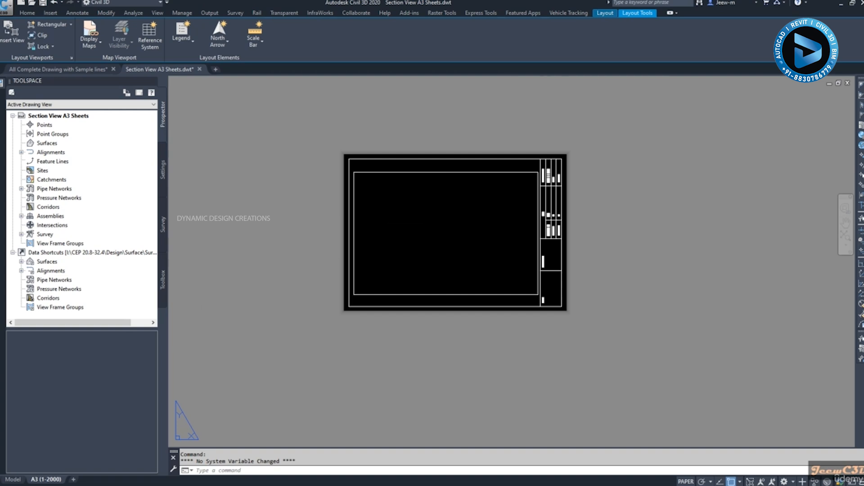
# - Rename the layout to A3 (1-250) CS and save the template
pyautogui.rightClick(45, 479)
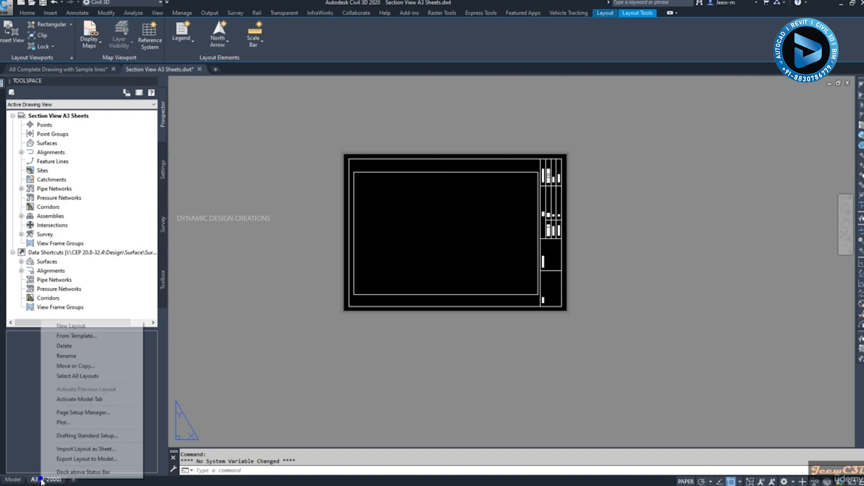
pyautogui.click(67, 356)
pyautogui.click(57, 478)
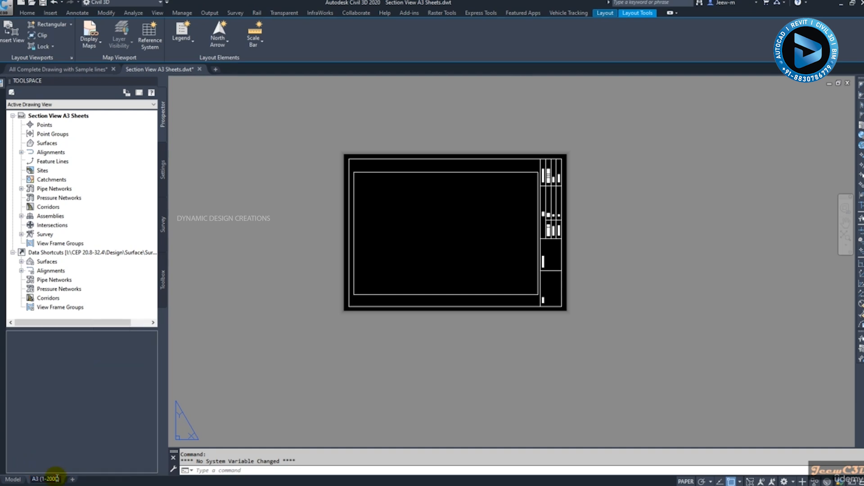
pyautogui.write('0')
pyautogui.press('BackSpace')
pyautogui.press('BackSpace')
pyautogui.write('5')
pyautogui.click(71, 474)
pyautogui.click(252, 387)
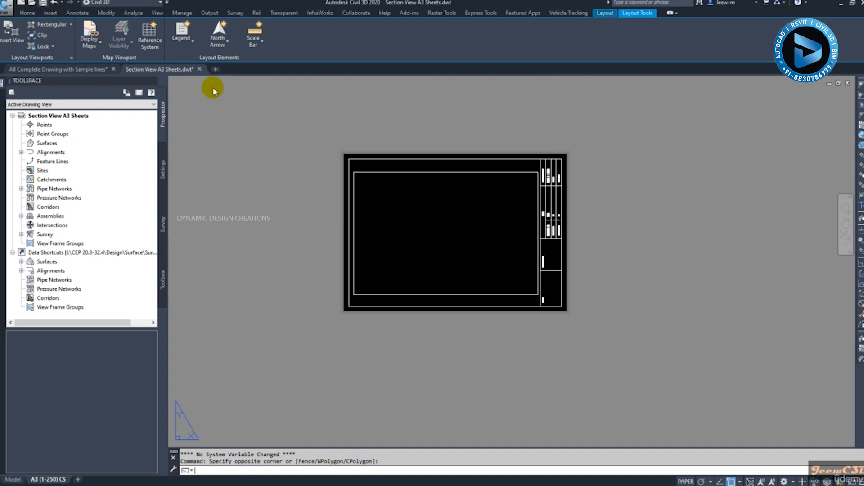
pyautogui.hotkey('ctrl', 's')
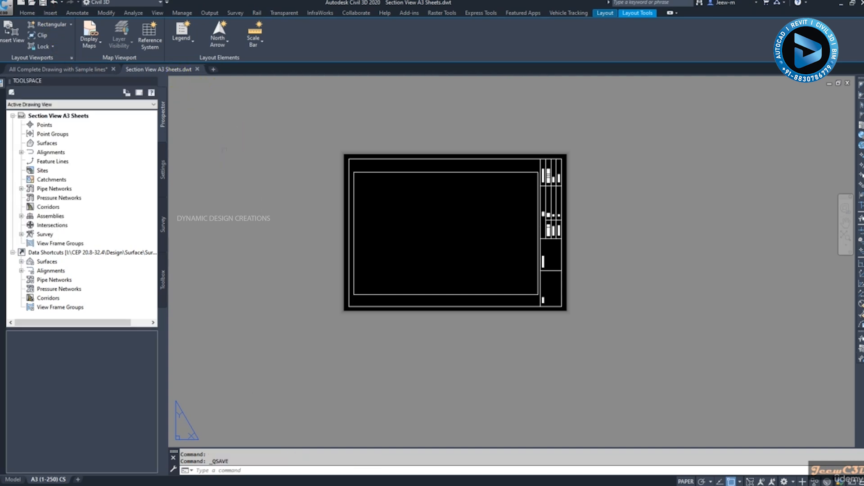